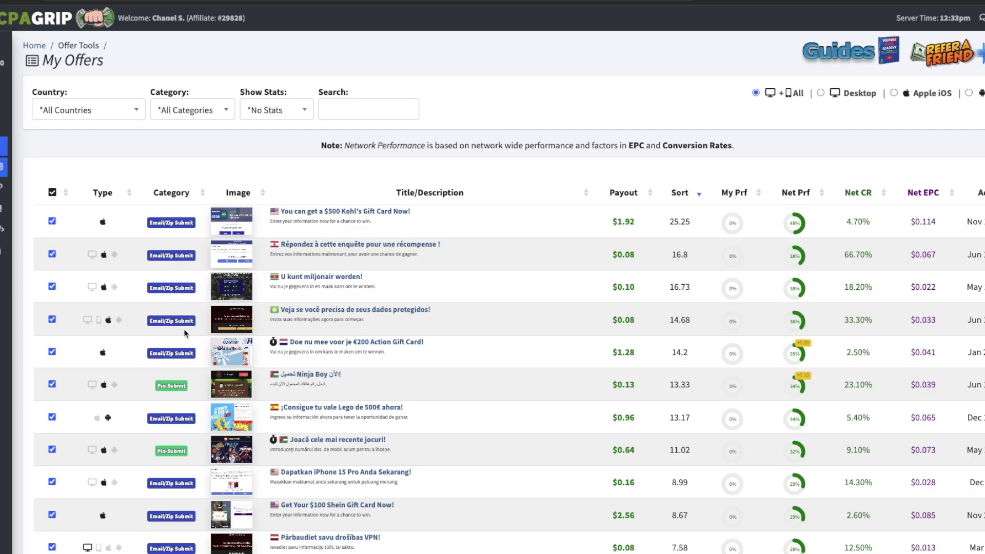
# Sort the CPAGrip offers by Net CR, then by Net EPC from highest to lowest
pyautogui.scroll(-4, 174, 380)
pyautogui.scroll(-11, 173, 389)
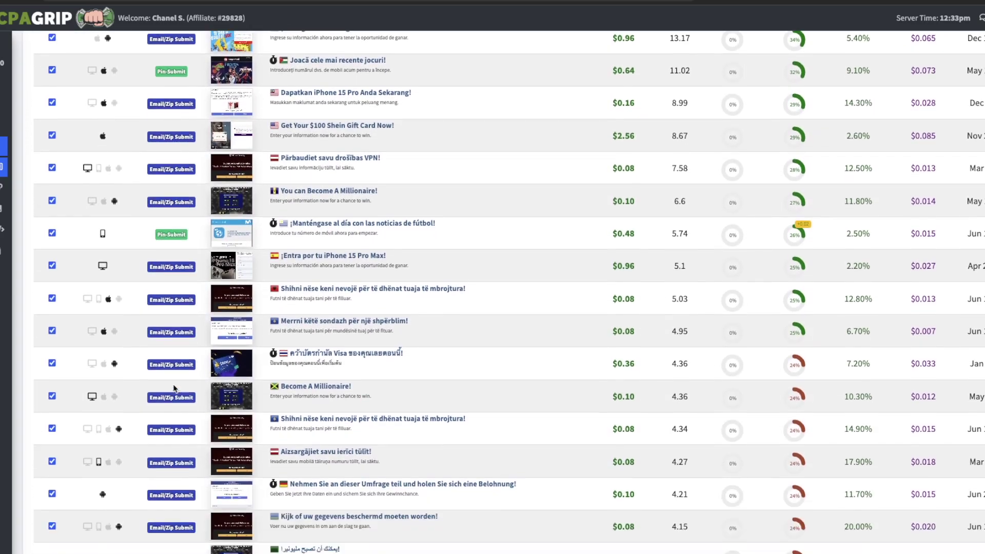
pyautogui.scroll(-5, 175, 389)
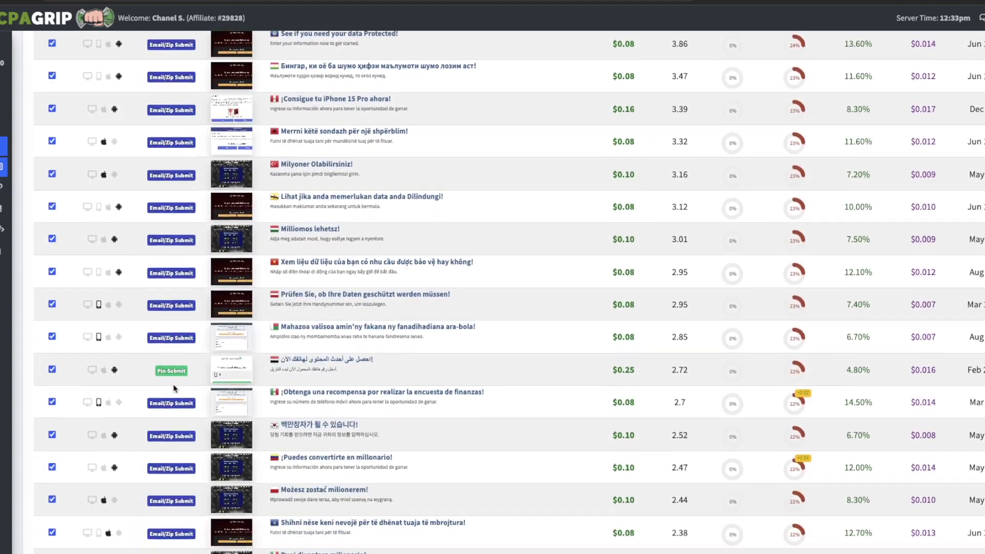
pyautogui.scroll(15, 174, 388)
pyautogui.scroll(2, 174, 388)
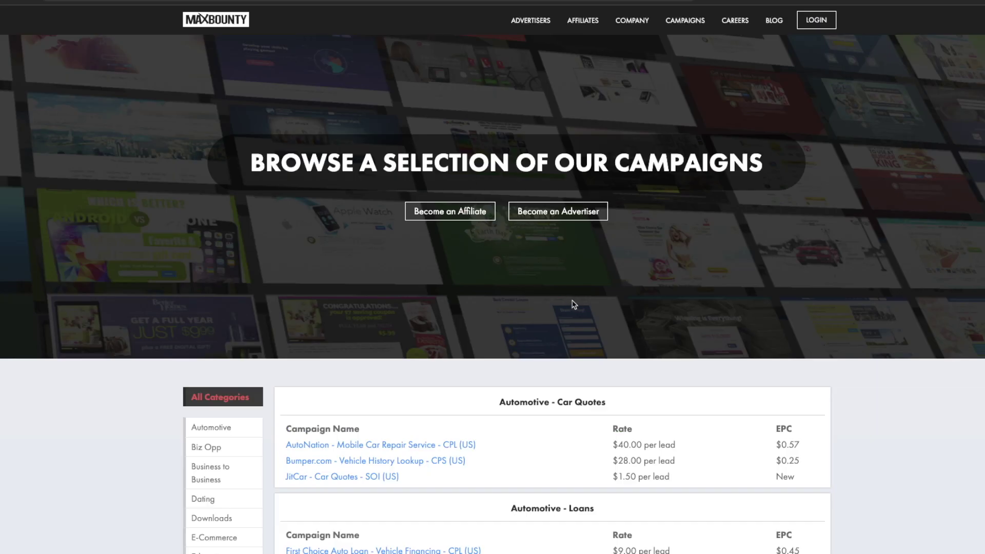
pyautogui.scroll(-1, 568, 302)
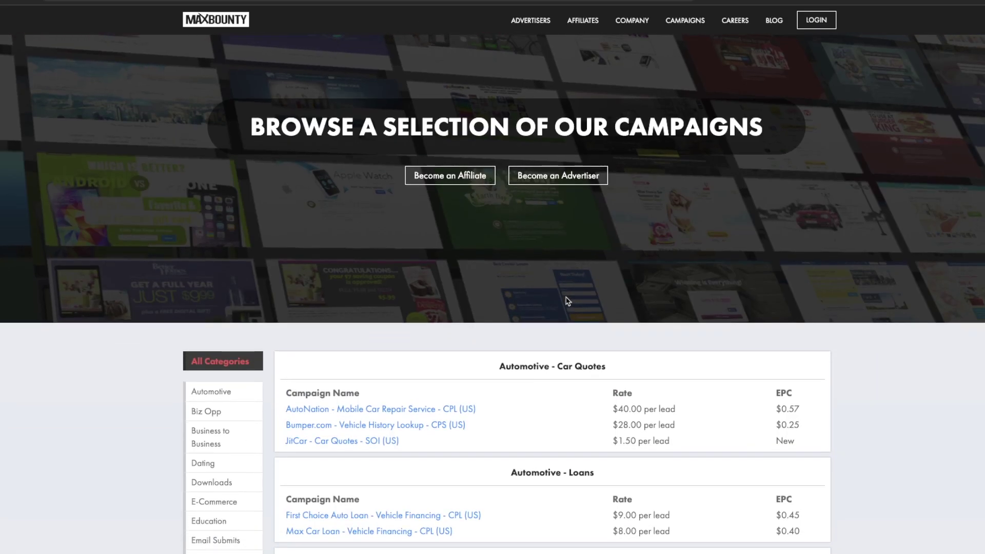
pyautogui.scroll(-5, 568, 301)
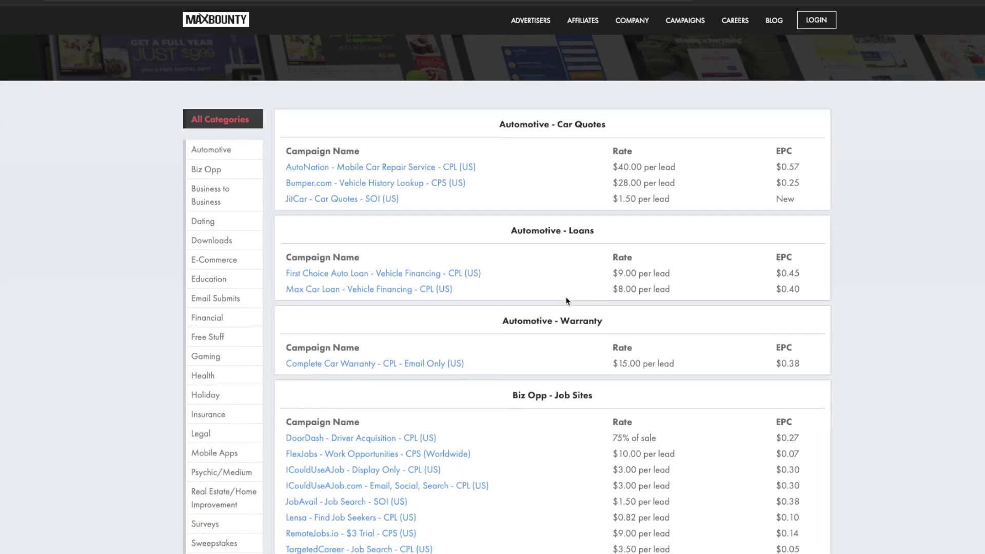
pyautogui.scroll(-9, 568, 302)
pyautogui.scroll(10, 568, 301)
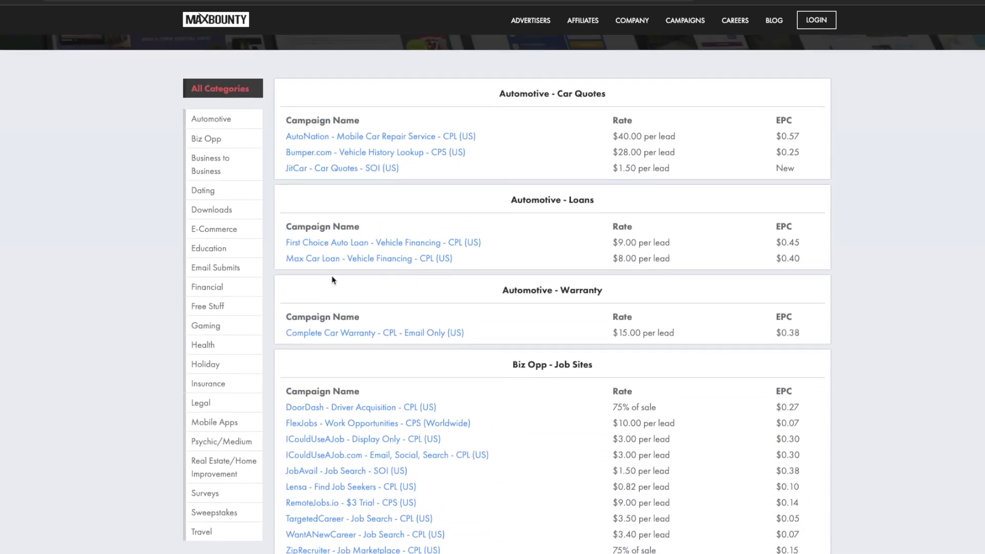
pyautogui.scroll(-7, 590, 444)
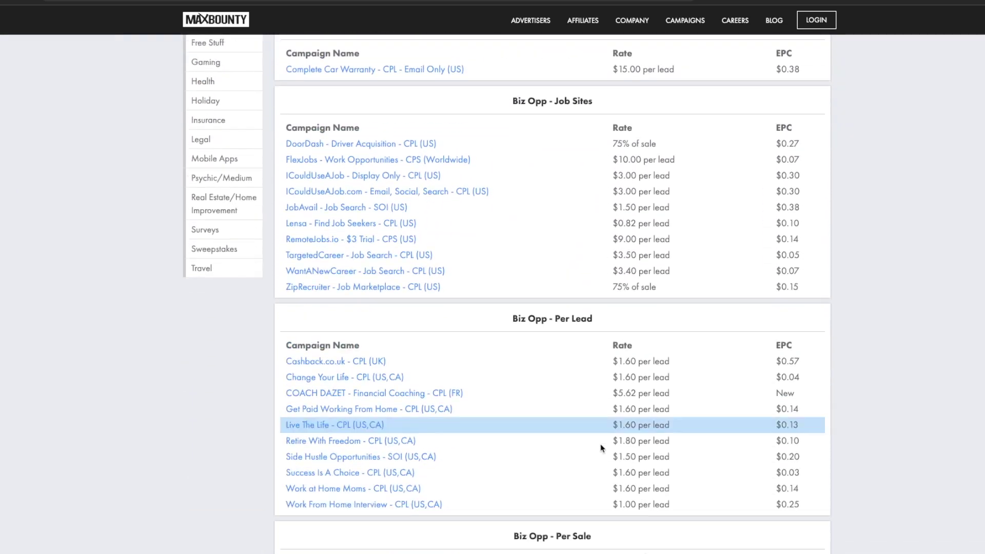
pyautogui.scroll(-7, 602, 448)
pyautogui.scroll(5, 877, 282)
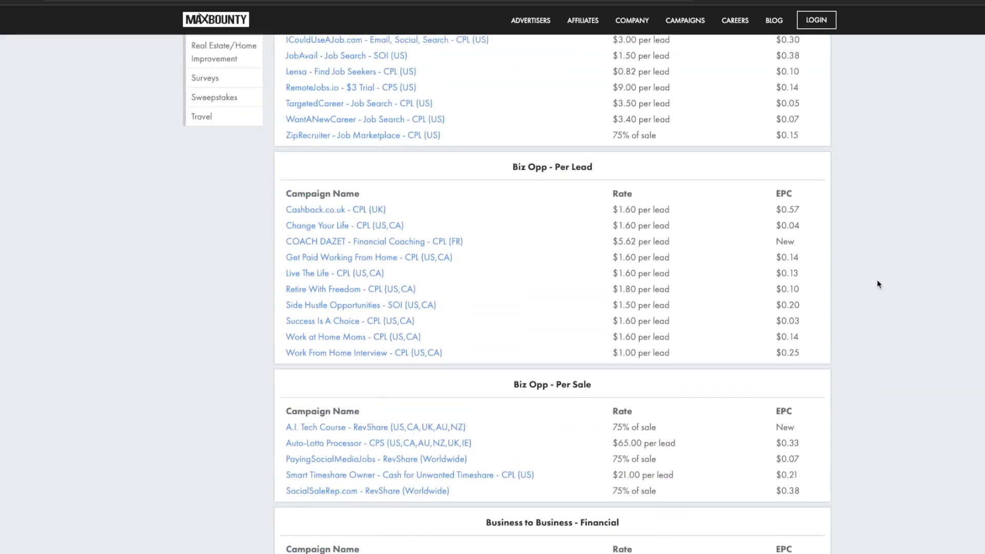
pyautogui.scroll(-4, 759, 302)
pyautogui.scroll(-18, 774, 311)
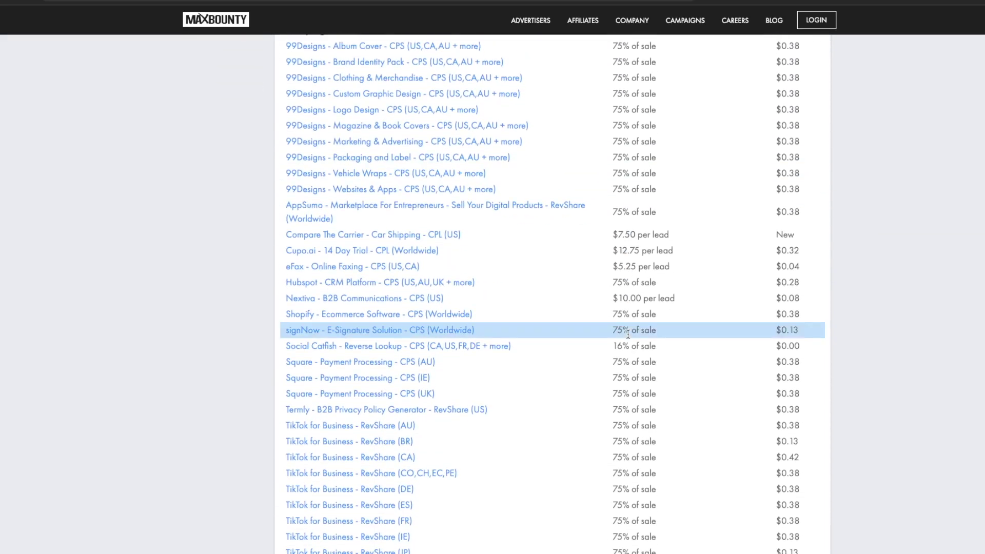
pyautogui.scroll(3, 459, 312)
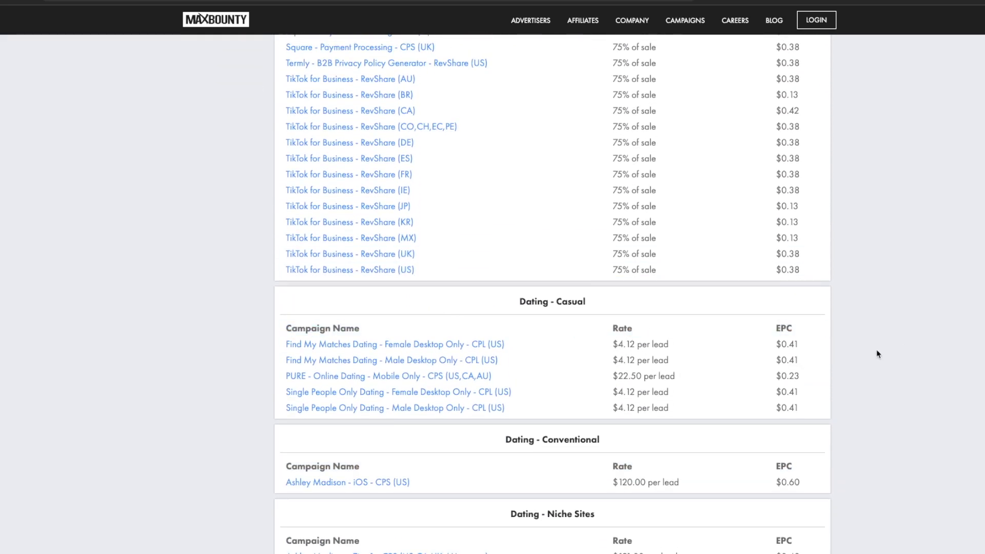
pyautogui.scroll(-20, 878, 354)
pyautogui.scroll(2, 873, 354)
pyautogui.scroll(-2, 873, 354)
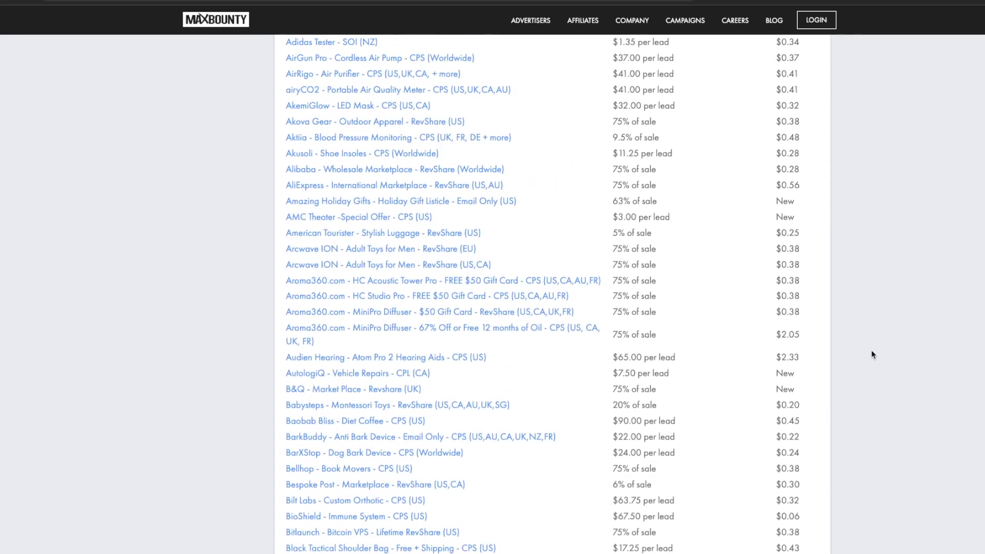
pyautogui.scroll(-20, 871, 352)
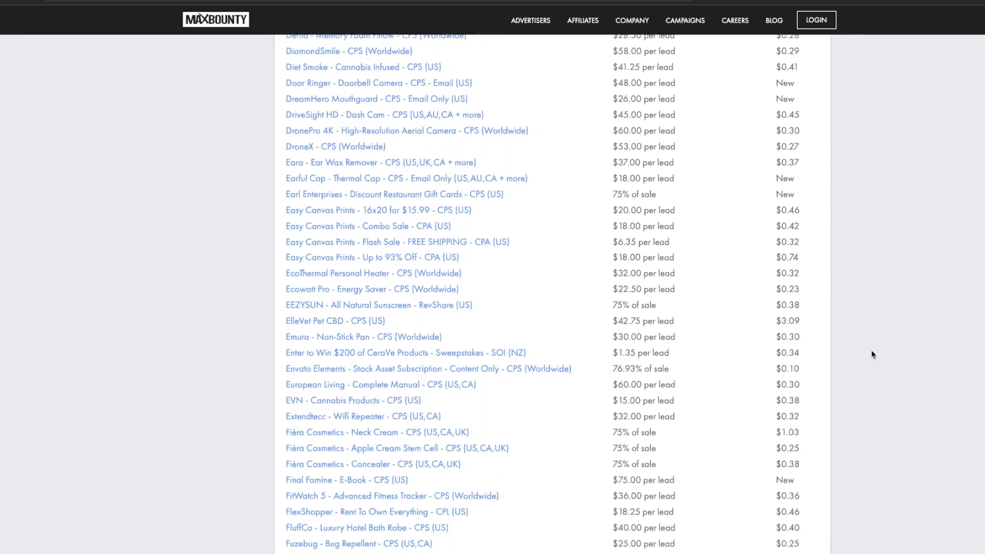
pyautogui.scroll(-7, 871, 354)
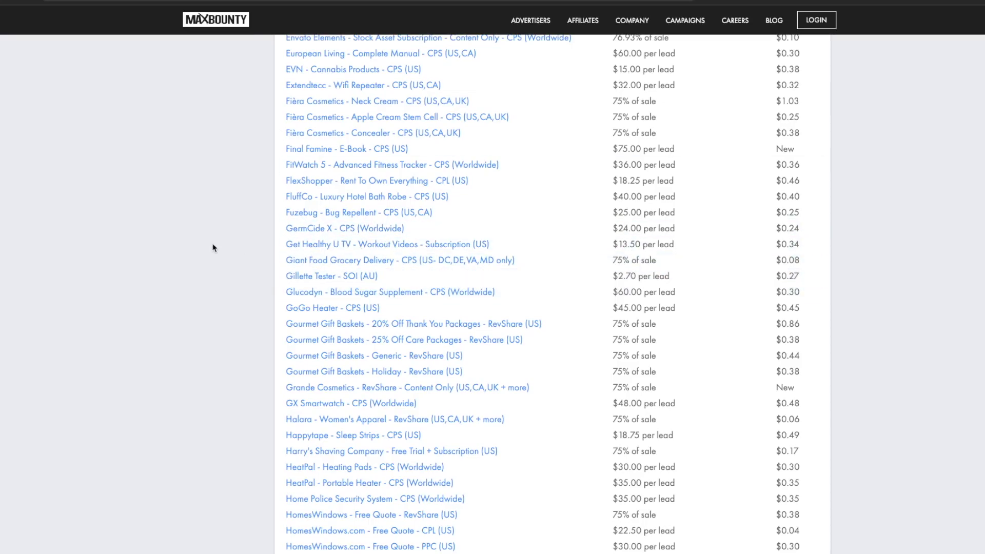
pyautogui.scroll(-20, 214, 248)
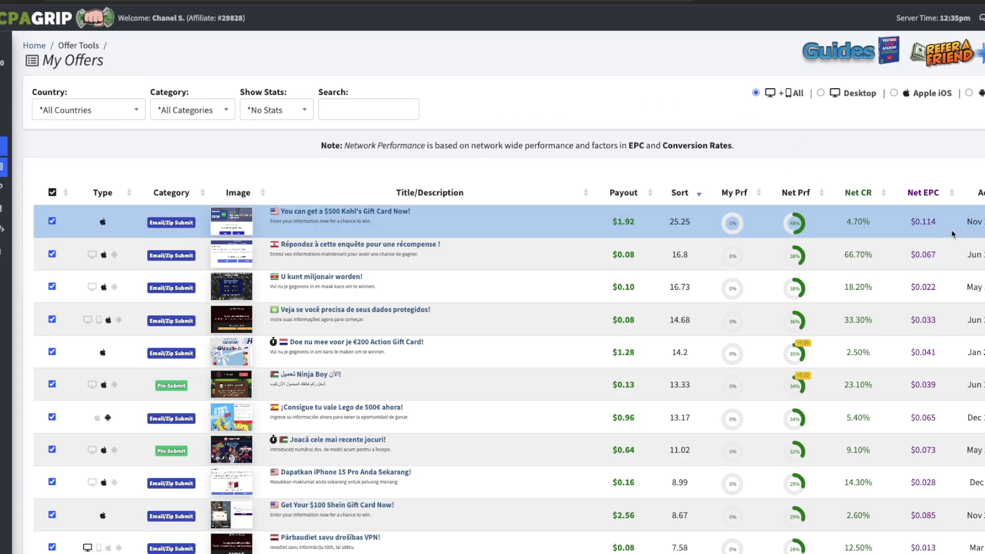
pyautogui.click(883, 197)
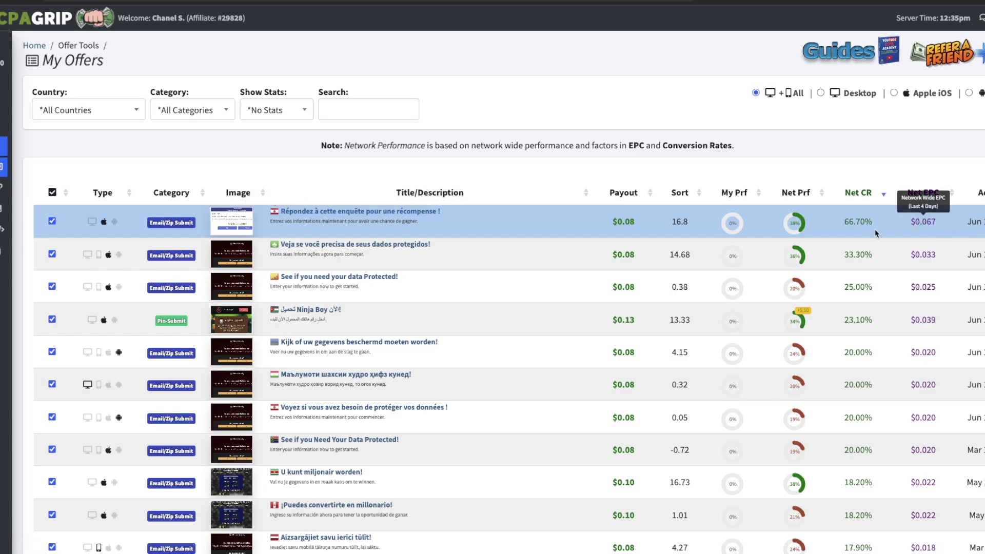
pyautogui.scroll(-1, 876, 234)
pyautogui.click(919, 159)
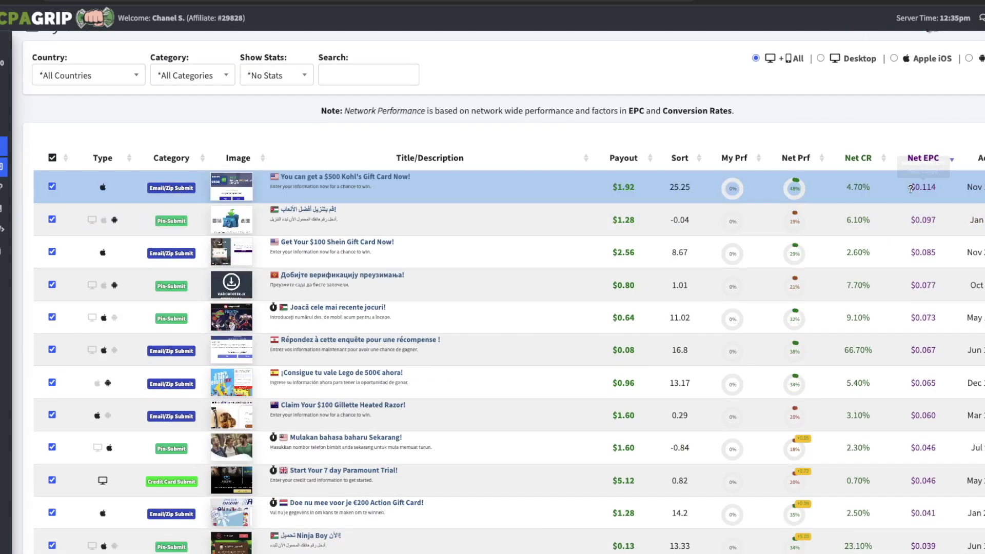
pyautogui.scroll(1, 929, 185)
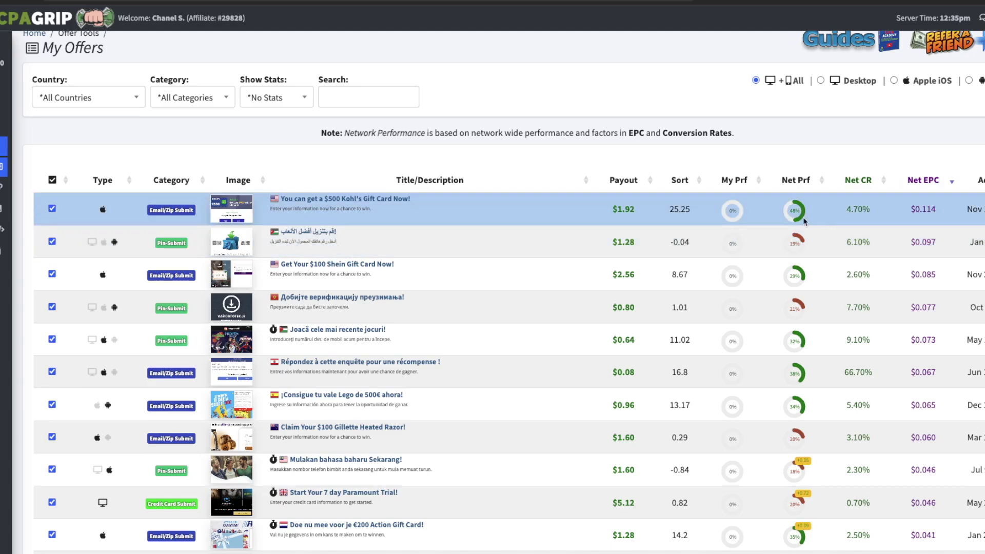
# Open the $500 Kohl's Gift Card offer details and highlight its Apple iOS-only restriction
pyautogui.moveTo(916, 209)
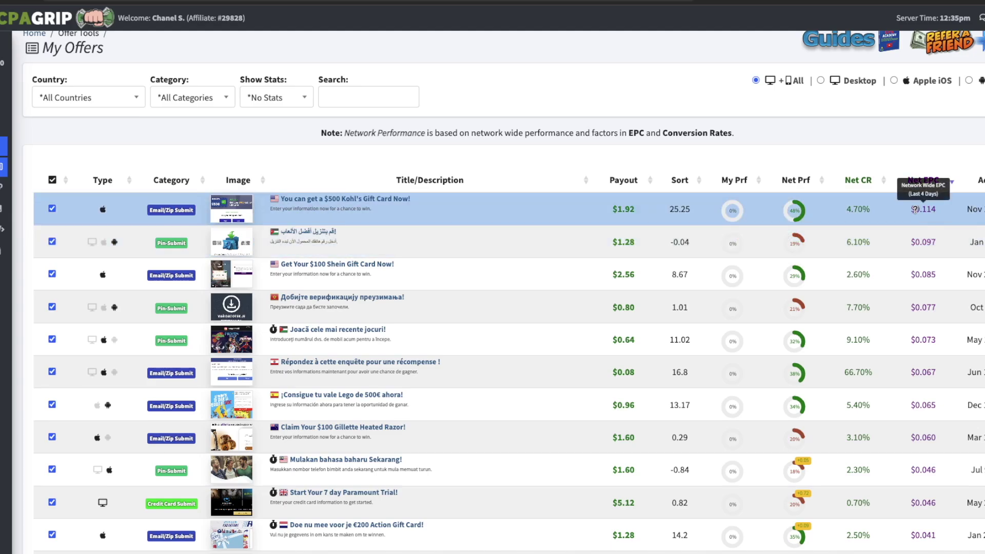
pyautogui.moveTo(734, 188)
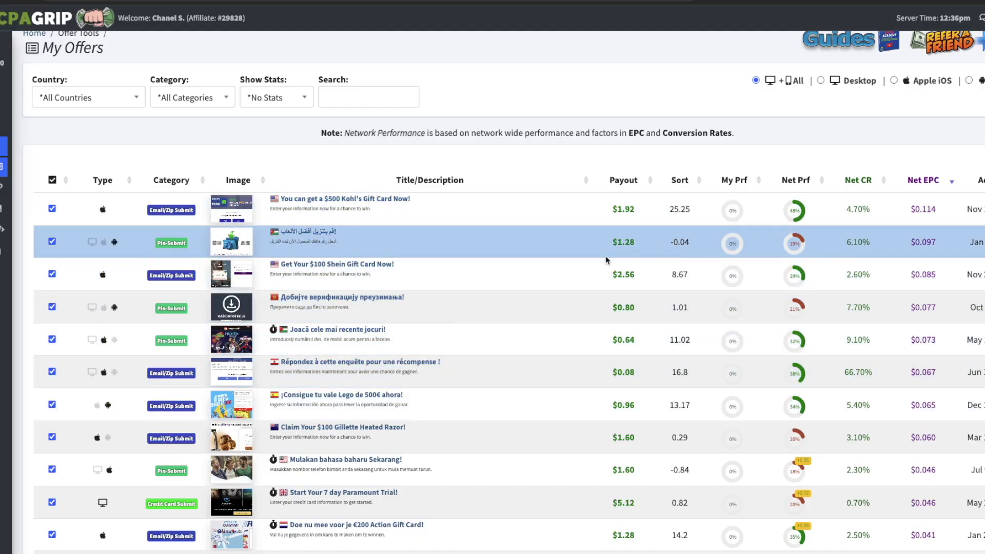
pyautogui.click(297, 205)
pyautogui.moveTo(434, 264); pyautogui.dragTo(605, 272)
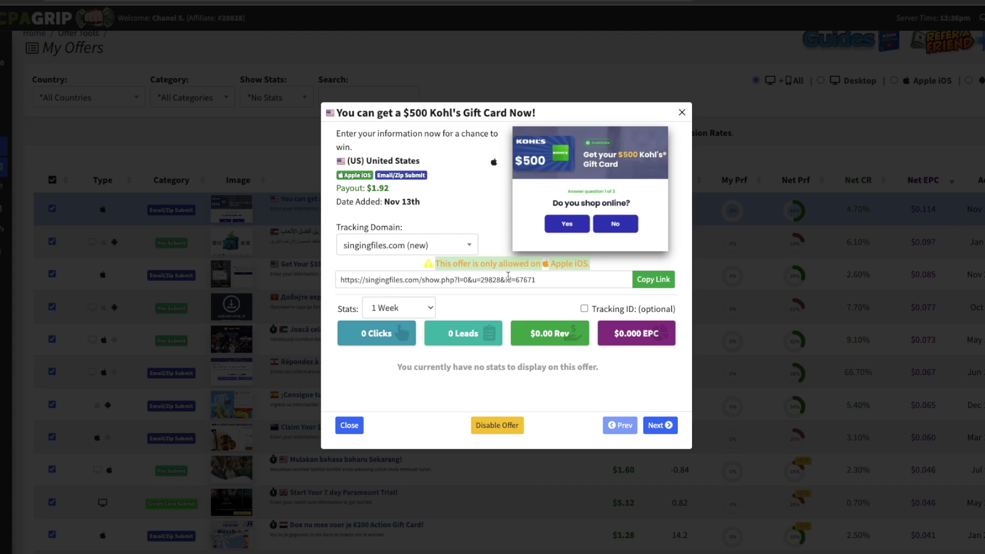
# Copy the $500 Kohl's Gift Card offer's CPAGrip tracking link
pyautogui.click(653, 279)
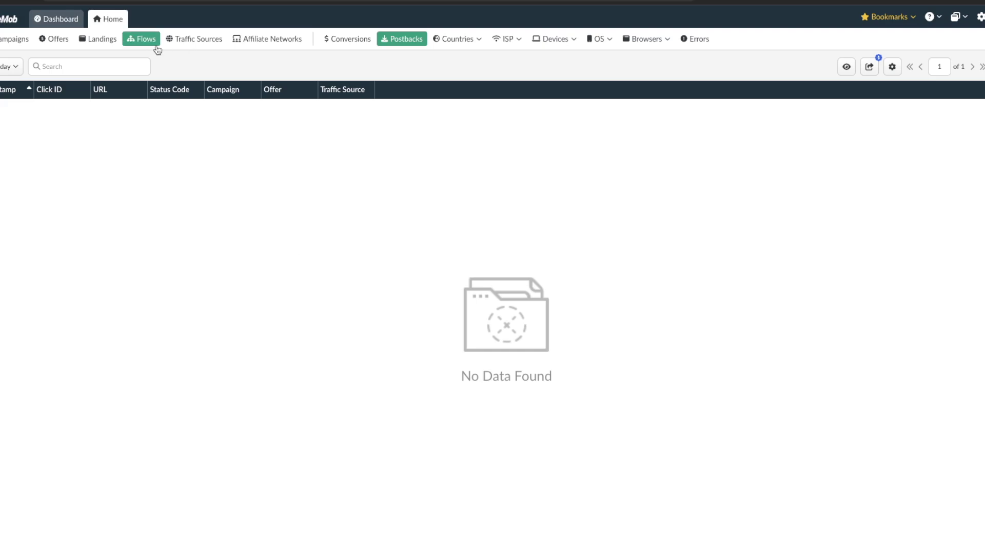
# In BeMob's Affiliate Networks, begin a new network from a template
pyautogui.click(58, 40)
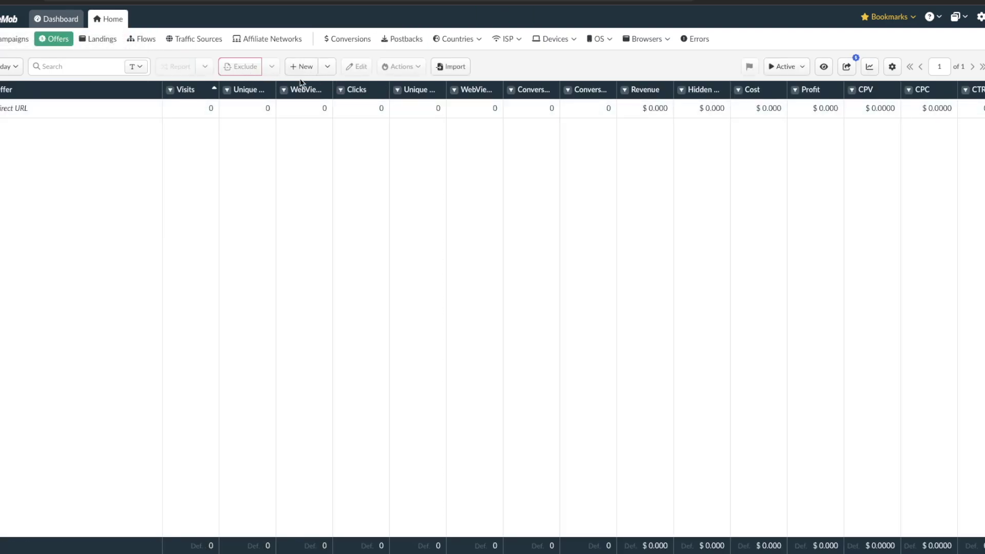
pyautogui.click(264, 41)
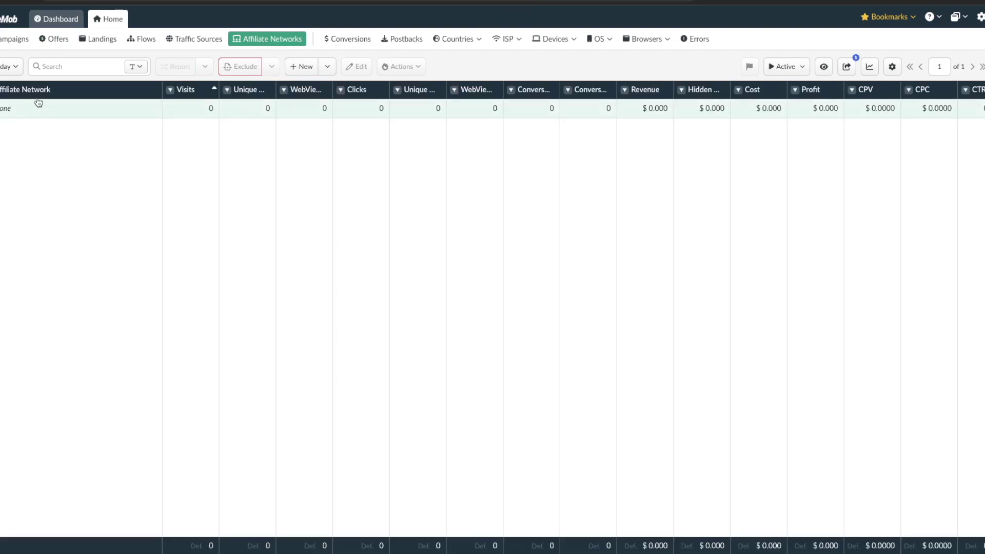
pyautogui.click(331, 69)
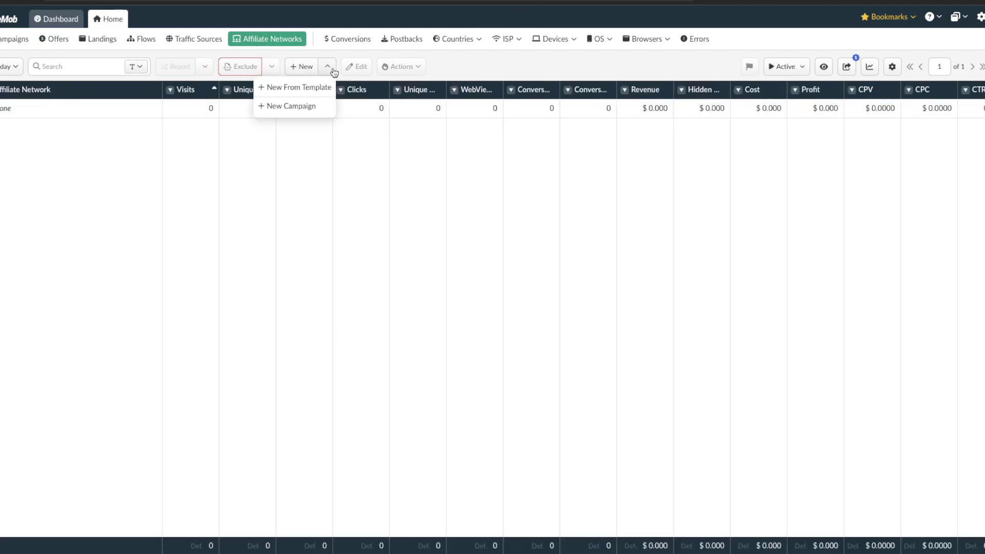
pyautogui.click(307, 88)
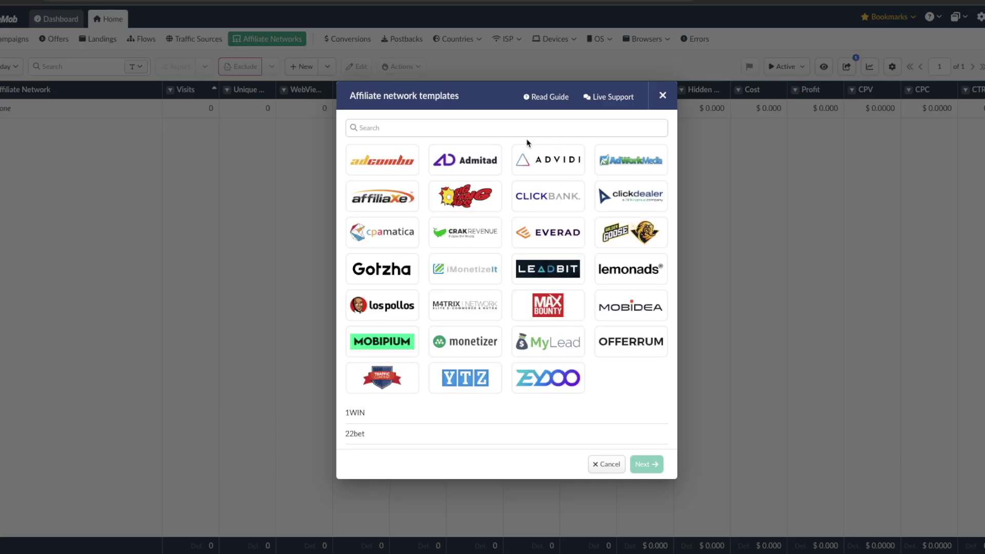
# Choose the CPAGrip template via a 'cpagr' search and copy the network's postback URL
pyautogui.click(527, 134)
pyautogui.write('cpagrip')
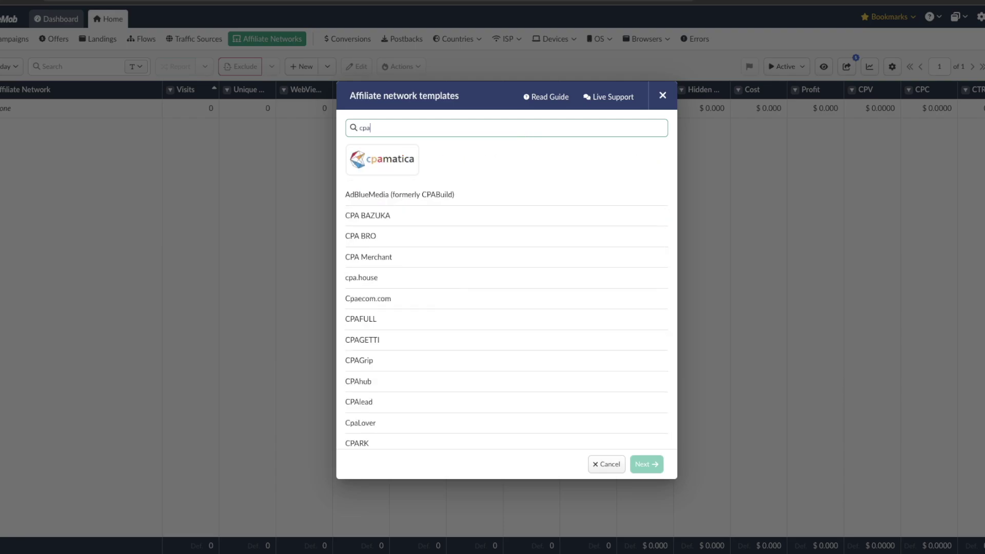
pyautogui.click(512, 156)
pyautogui.click(655, 465)
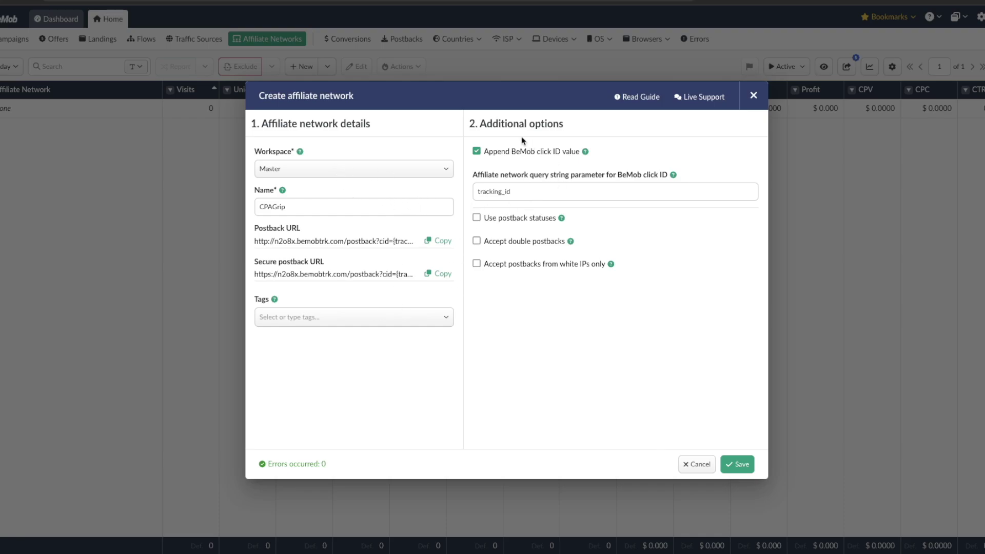
pyautogui.click(439, 240)
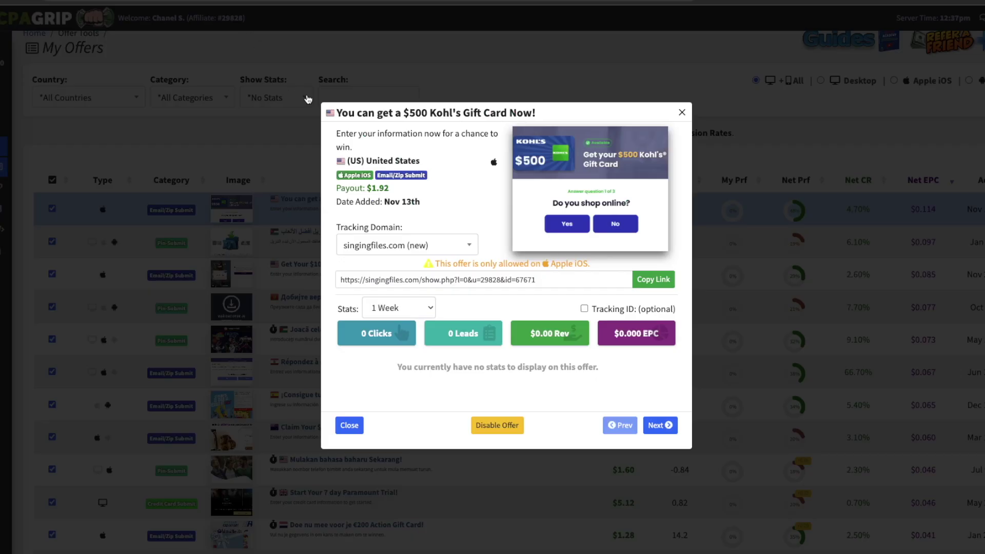
# Close the Kohl's offer details and go to CPAGrip's Global Postback settings
pyautogui.click(682, 112)
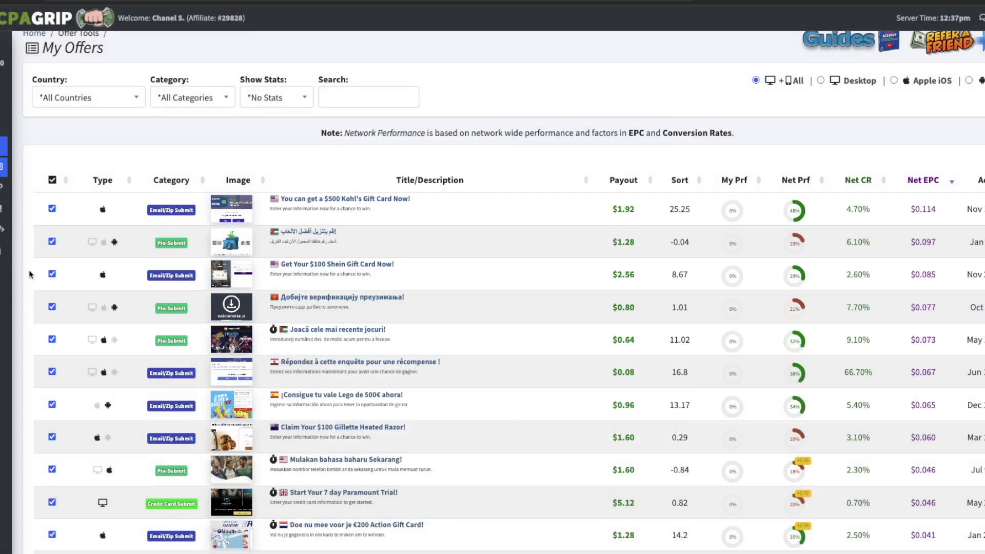
pyautogui.moveTo(77, 235)
pyautogui.click(22, 282)
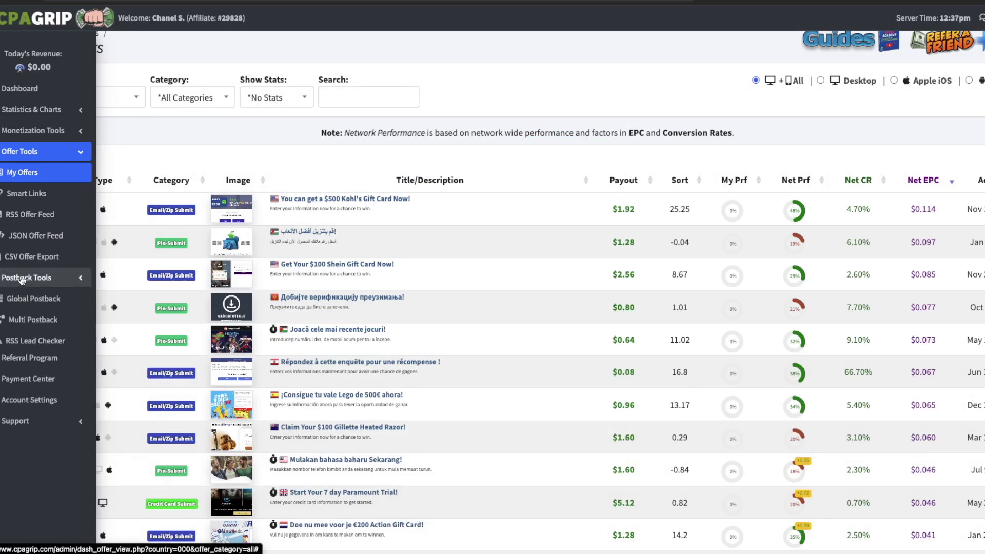
pyautogui.click(20, 307)
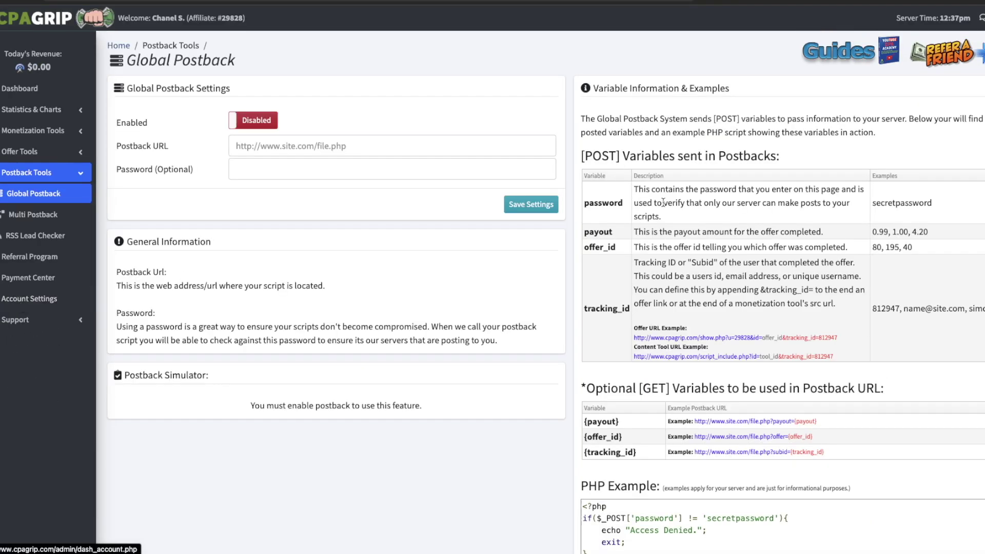
# Paste the BeMob postback URL, enable it, remove &txid and &status, and save
pyautogui.rightClick(306, 145)
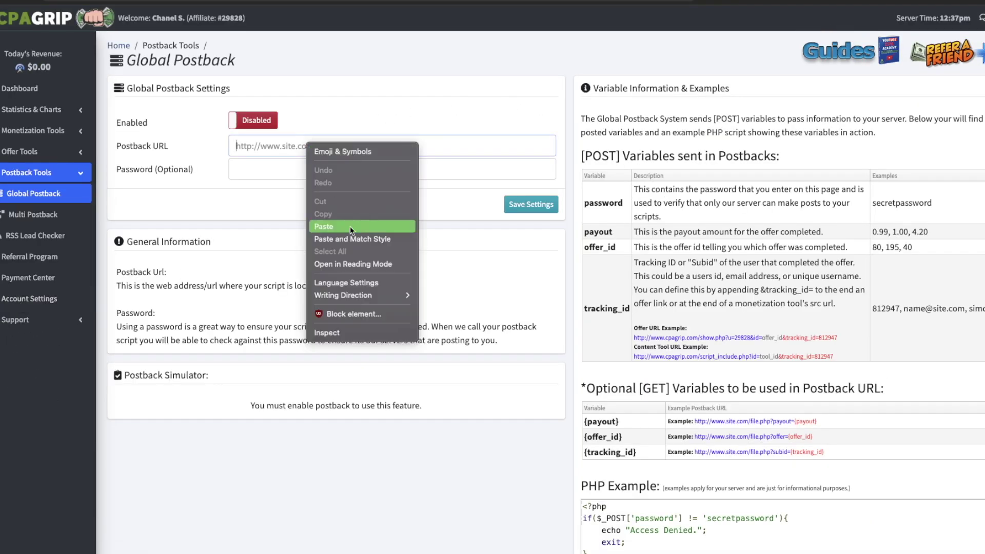
pyautogui.click(350, 228)
pyautogui.click(262, 125)
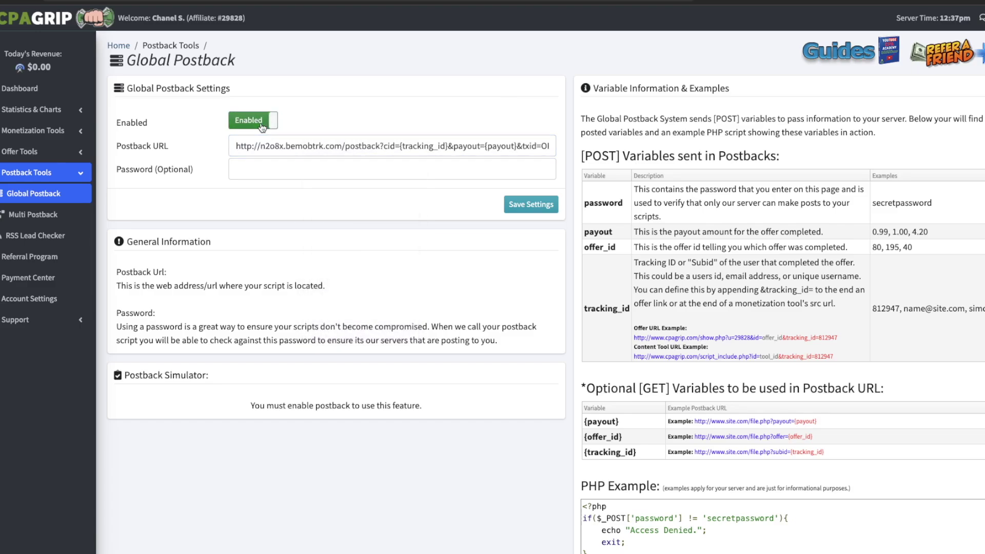
pyautogui.click(499, 154)
pyautogui.moveTo(507, 146); pyautogui.dragTo(704, 195)
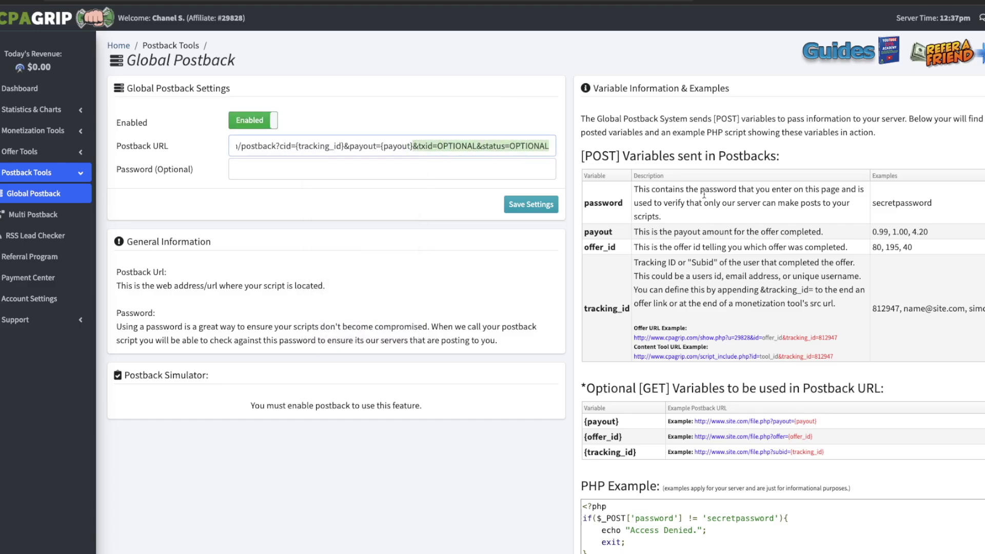
pyautogui.press('BackSpace')
pyautogui.click(550, 206)
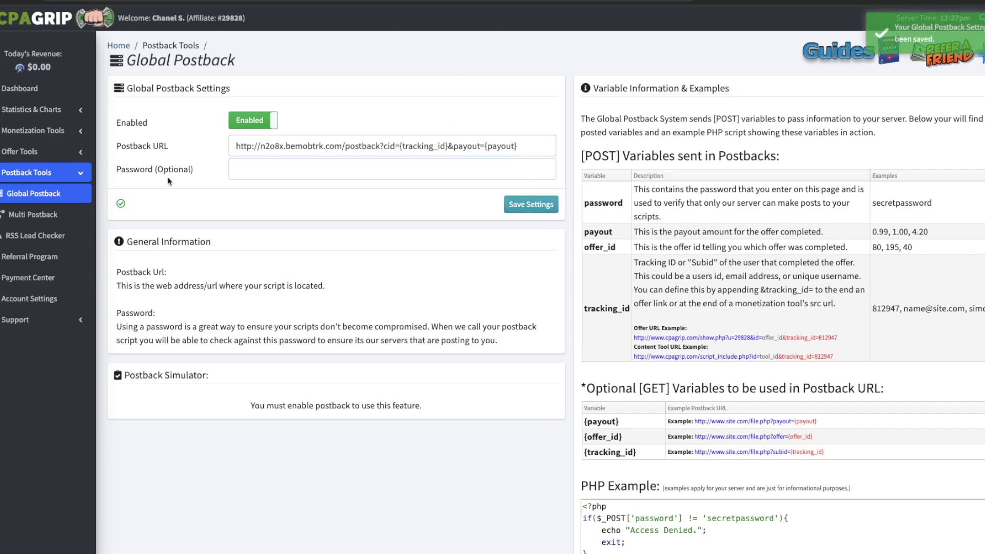
pyautogui.click(19, 152)
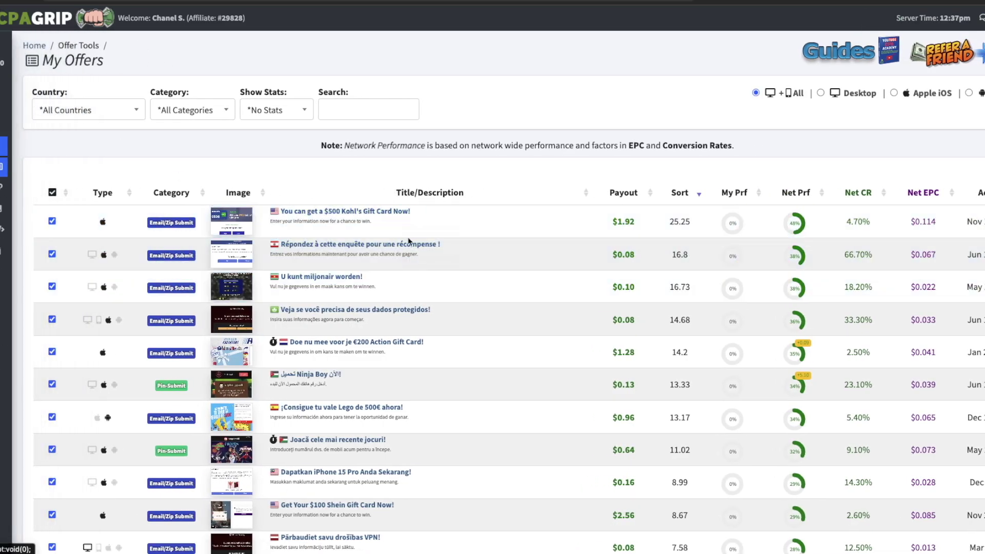
# Enable Tracking ID on the Kohl's offer and copy its link ending in tracking_id=
pyautogui.click(225, 224)
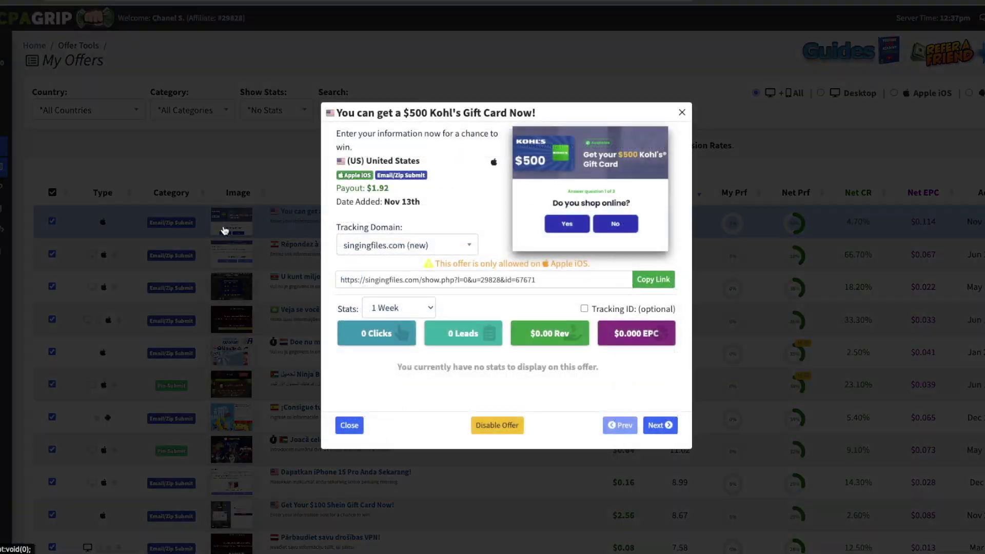
pyautogui.click(584, 309)
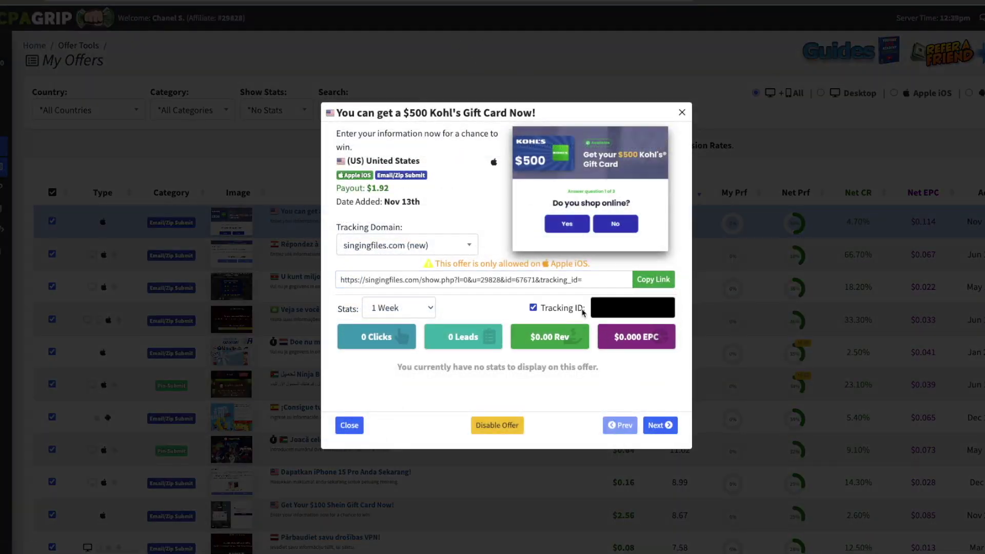
pyautogui.click(625, 313)
pyautogui.moveTo(590, 280); pyautogui.dragTo(339, 280)
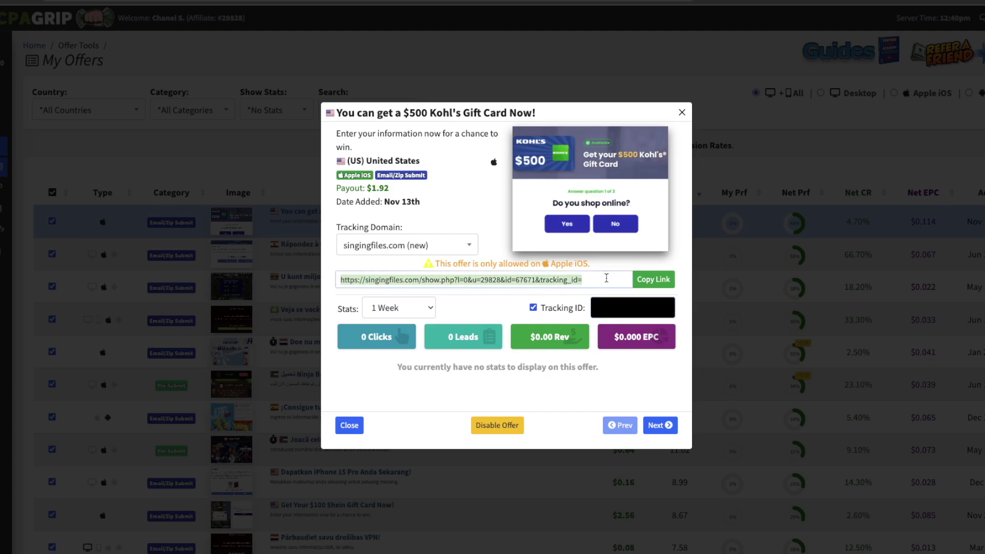
pyautogui.rightClick(535, 281)
pyautogui.click(548, 331)
# Create a new BeMob offer with the CPAGrip Kohl's link pasted as its URL
pyautogui.hotkey('alt', 'Tab')
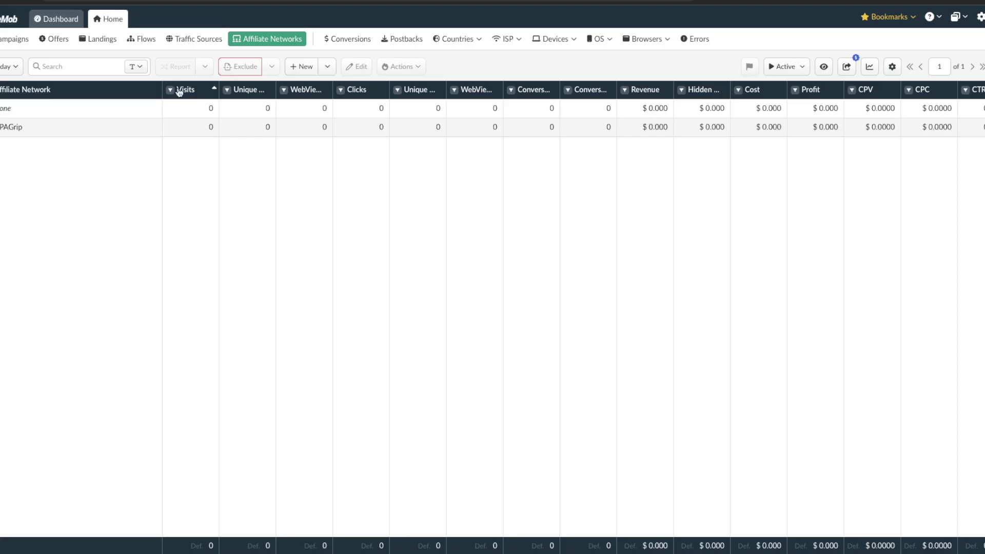
pyautogui.click(57, 40)
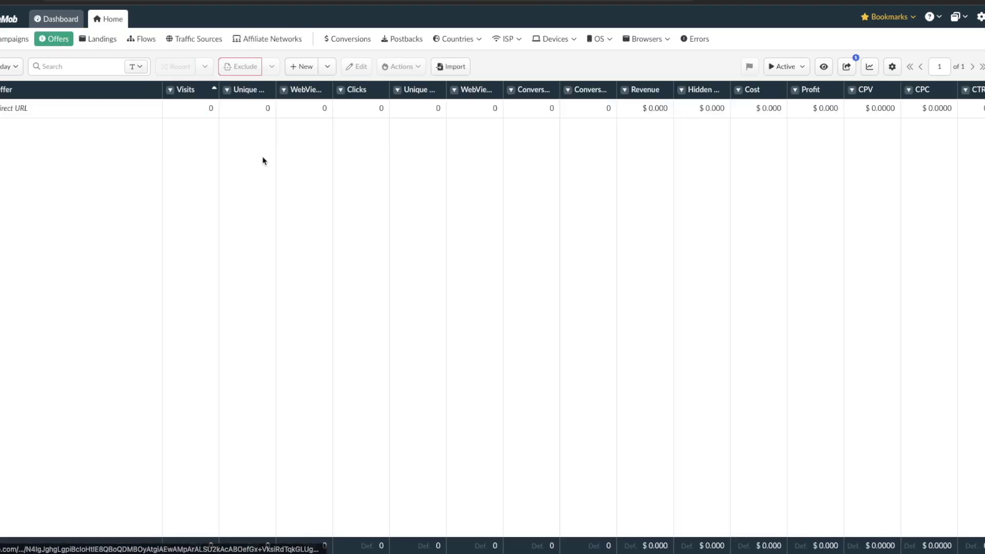
pyautogui.click(301, 69)
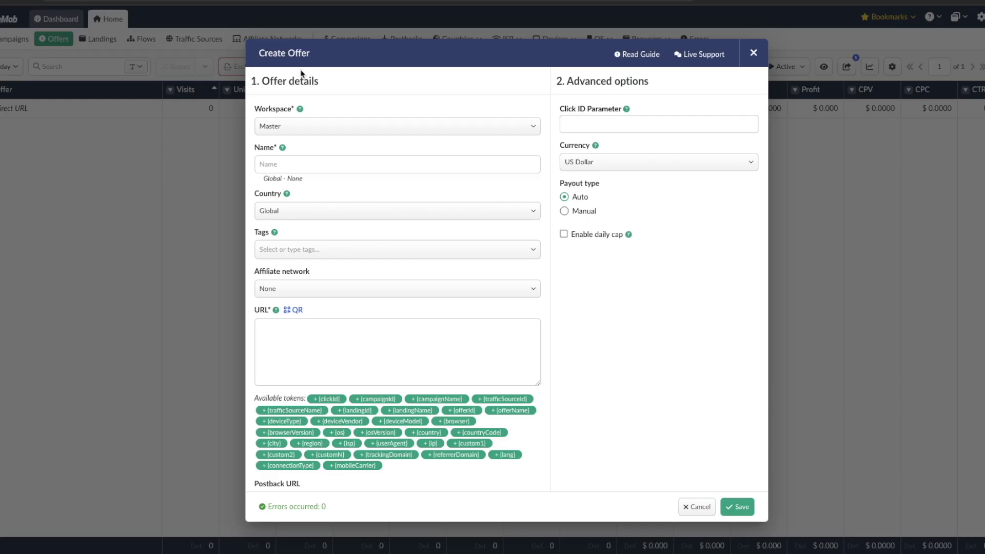
pyautogui.rightClick(303, 329)
pyautogui.click(343, 420)
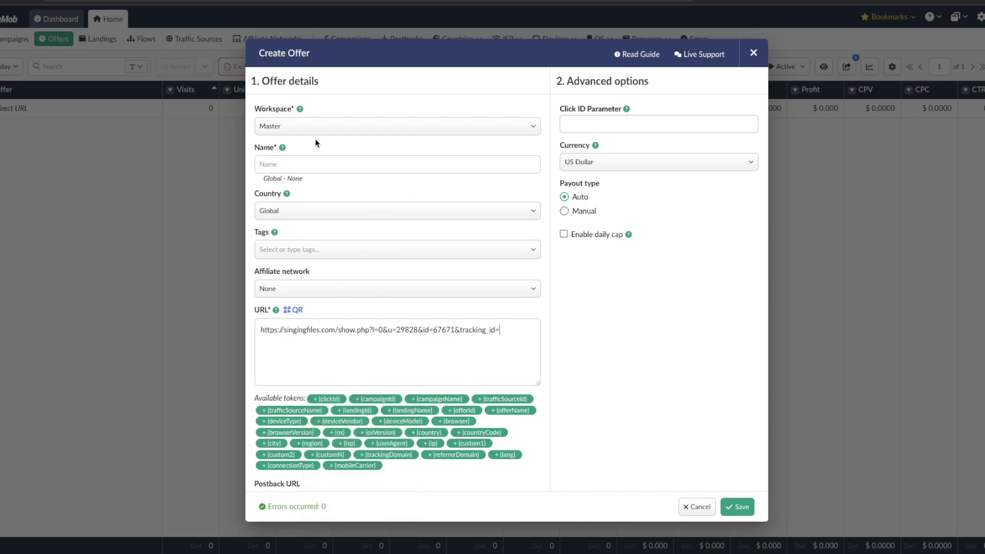
pyautogui.click(309, 165)
# Copy the title '$500 Kohl's Gift Card' from the CPAGrip offer details
pyautogui.hotkey('alt', 'Tab')
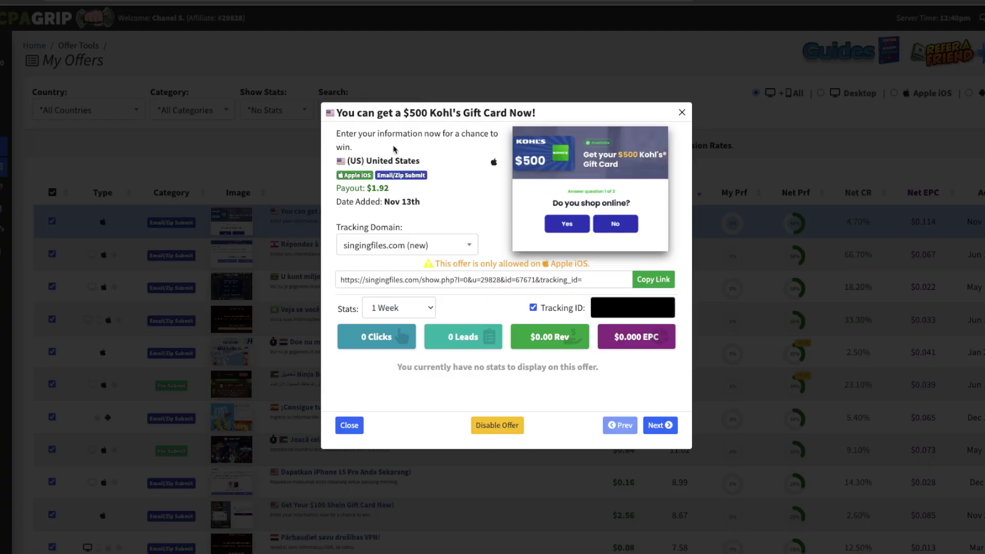
pyautogui.moveTo(404, 113); pyautogui.dragTo(507, 113)
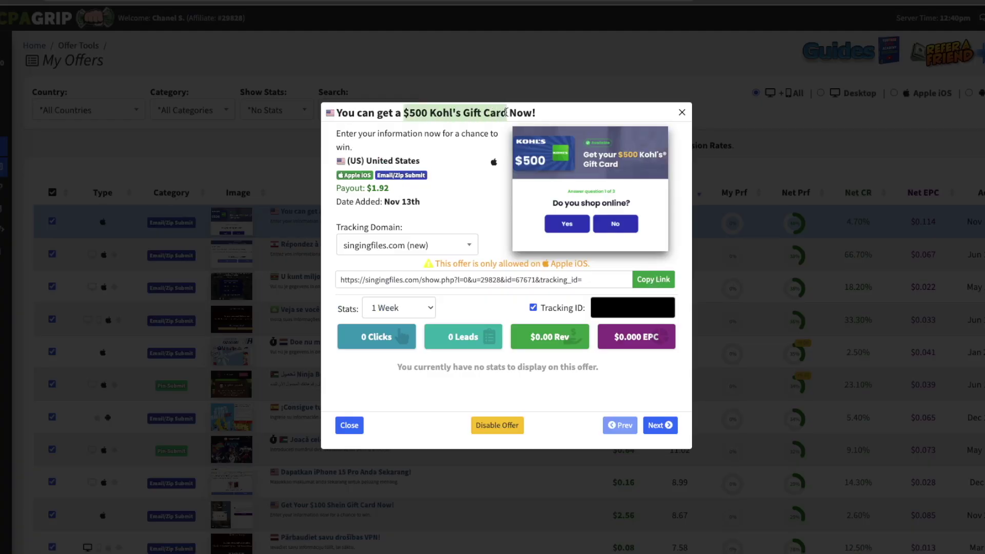
pyautogui.rightClick(509, 112)
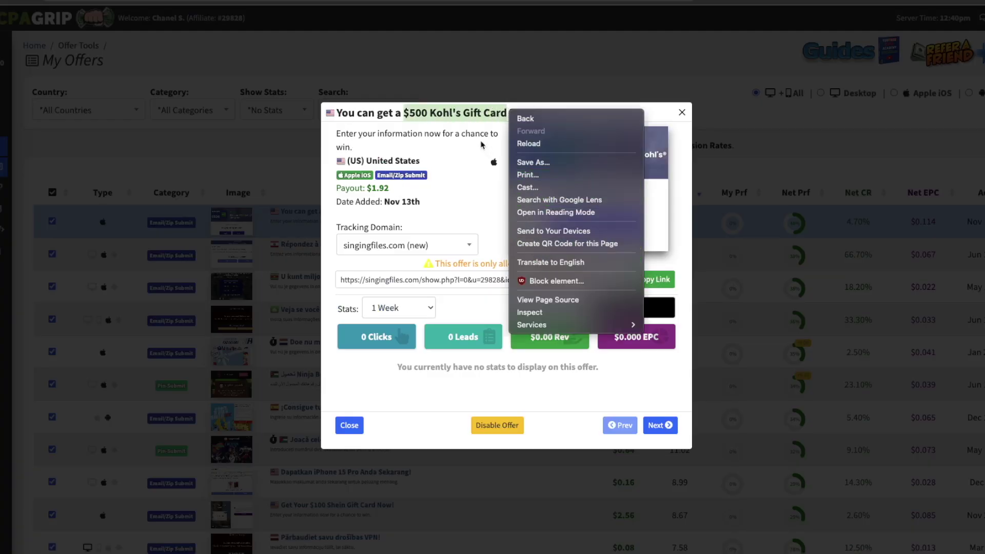
pyautogui.click(461, 112)
pyautogui.rightClick(458, 111)
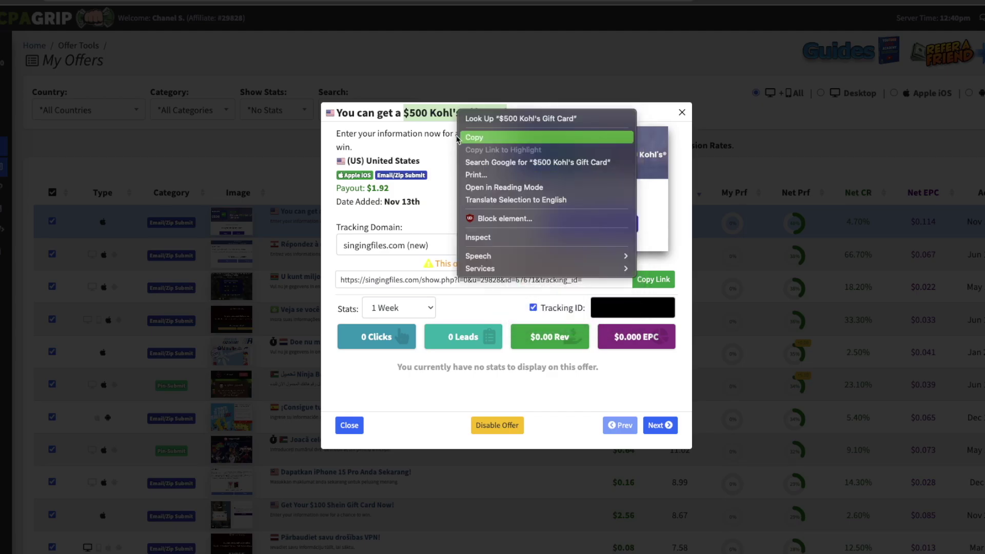
pyautogui.click(459, 135)
# Paste '$500 Kohl's Gift Card' as the BeMob offer name
pyautogui.hotkey('ctrl', 'Tab')
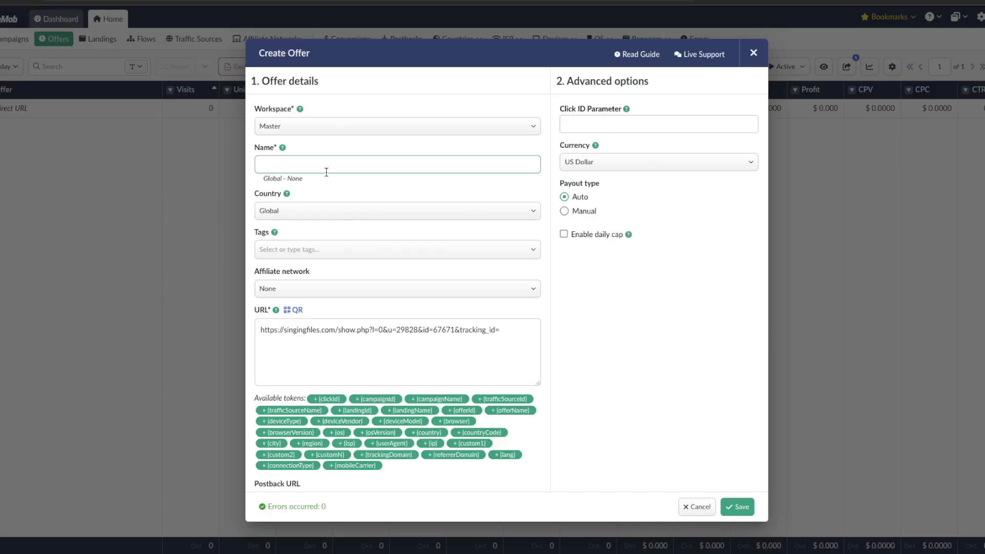
pyautogui.rightClick(329, 166)
pyautogui.click(366, 248)
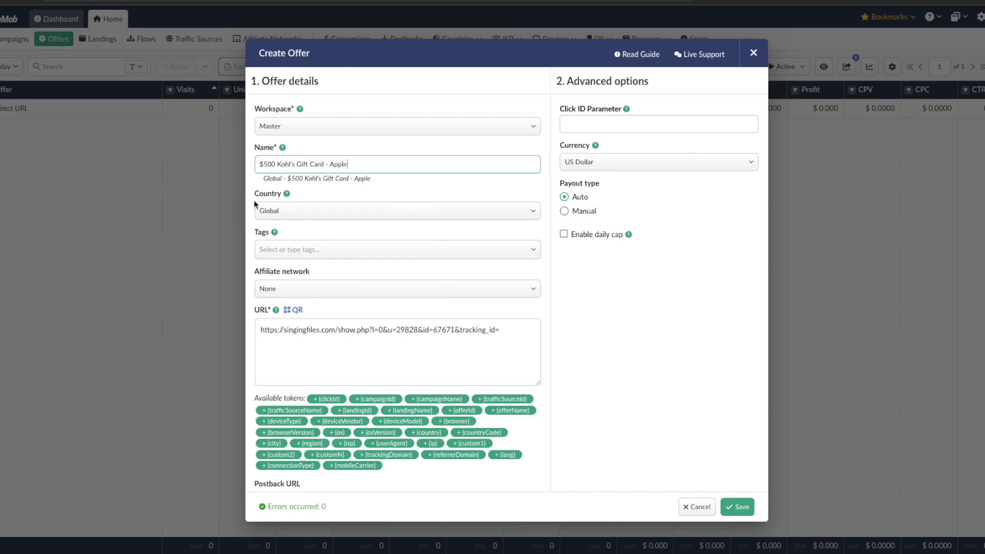
pyautogui.hotkey('ctrl', 'Tab')
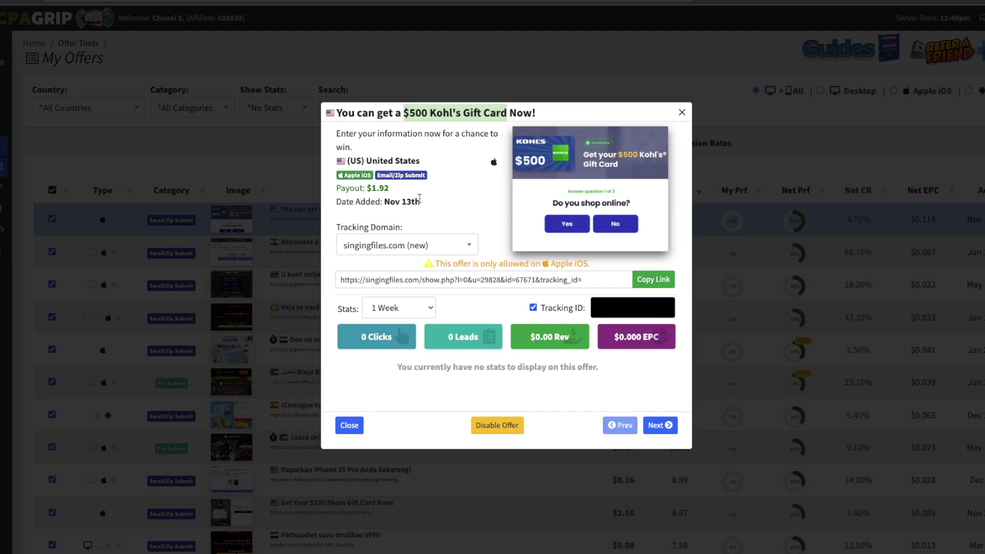
pyautogui.click(457, 201)
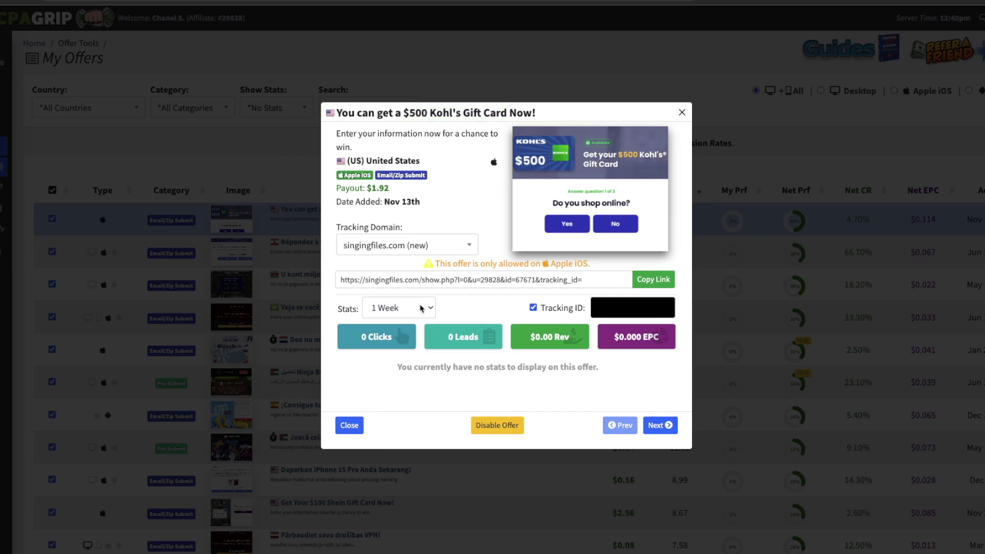
pyautogui.hotkey('ctrl', 'Tab')
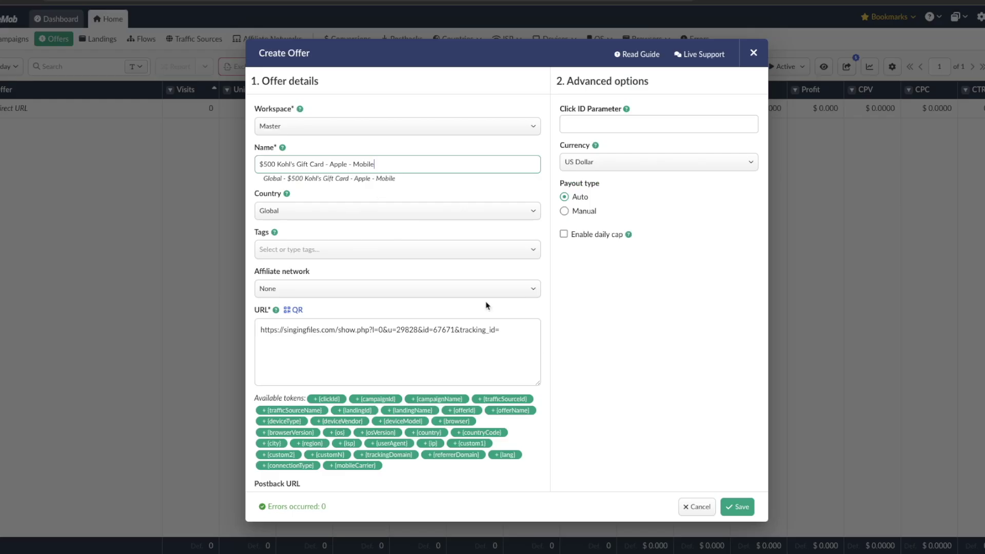
# Set the offer's affiliate network to CPAGrip and its country to United States
pyautogui.click(341, 289)
pyautogui.click(337, 328)
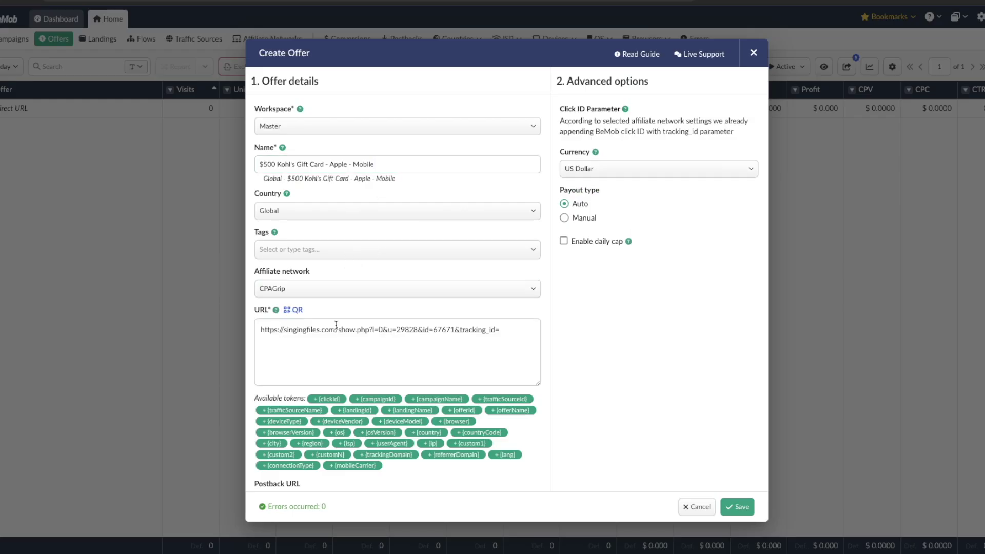
pyautogui.click(328, 211)
pyautogui.write('unit')
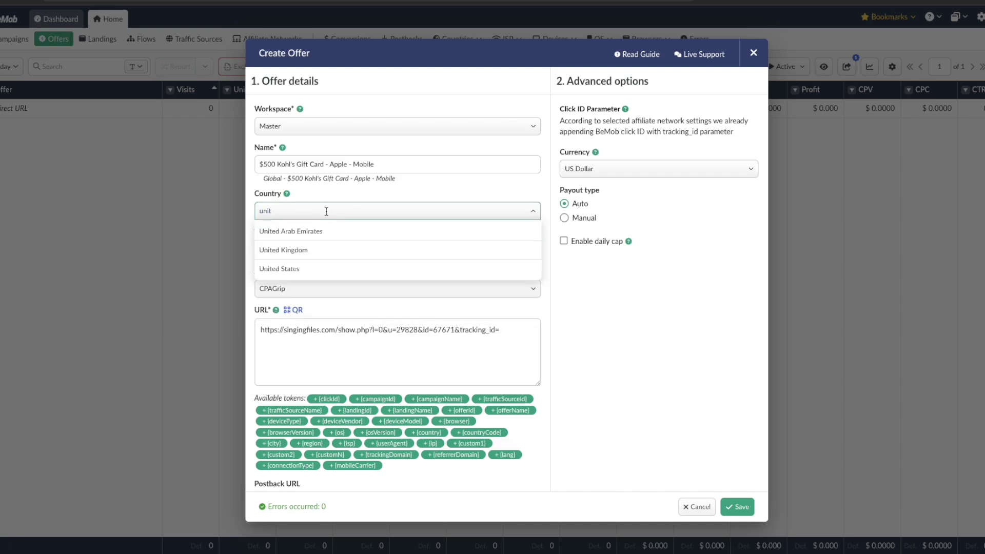
pyautogui.click(323, 270)
pyautogui.scroll(-1, 323, 270)
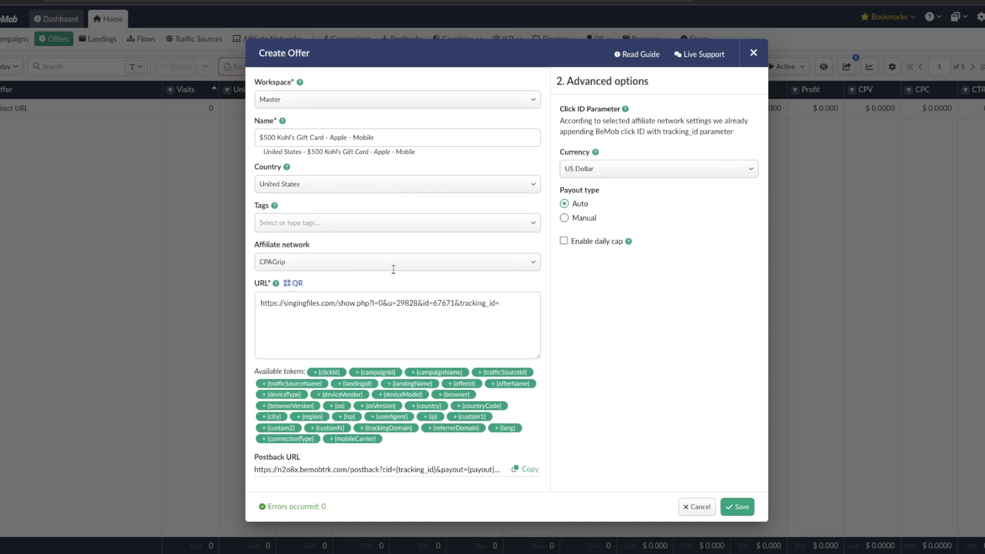
pyautogui.scroll(1, 395, 270)
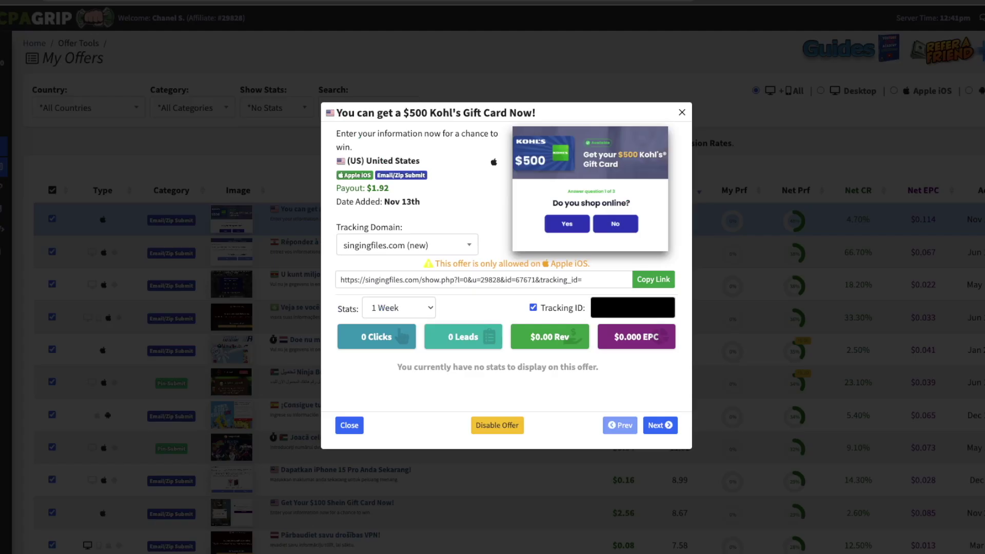
# Close the $500 Kohl's Gift Card details modal in CPAGrip
pyautogui.click(682, 114)
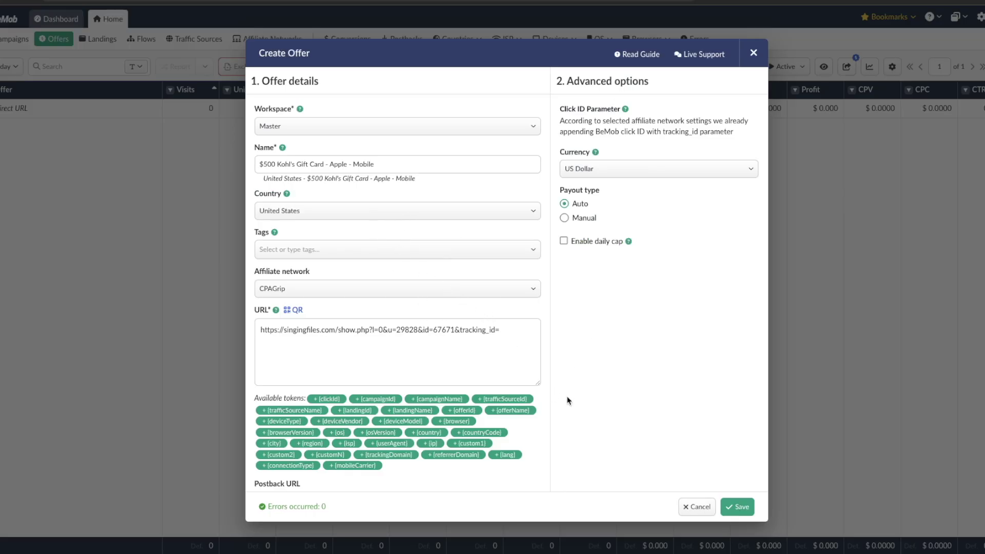
# Save the Kohl's offer and begin a new traffic source from a template
pyautogui.click(737, 506)
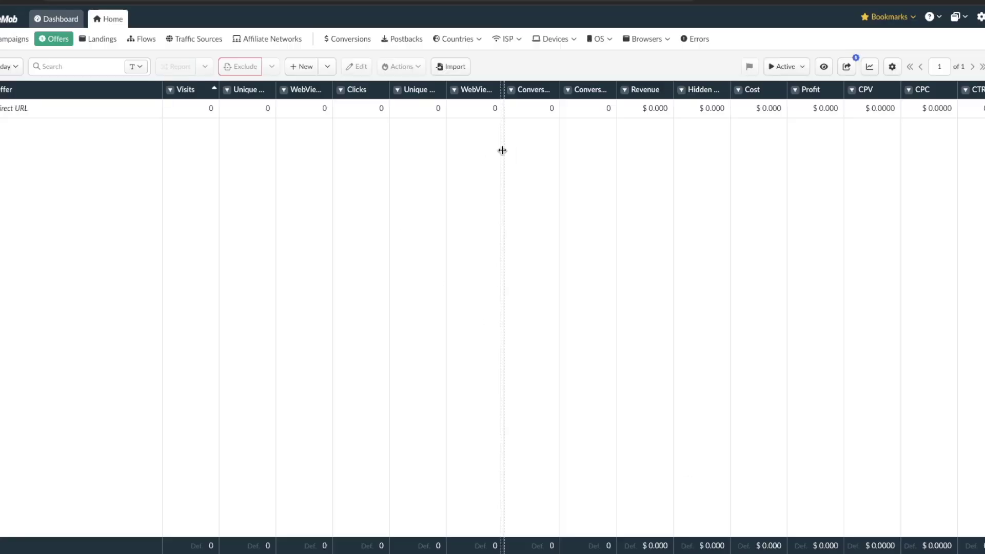
pyautogui.click(207, 48)
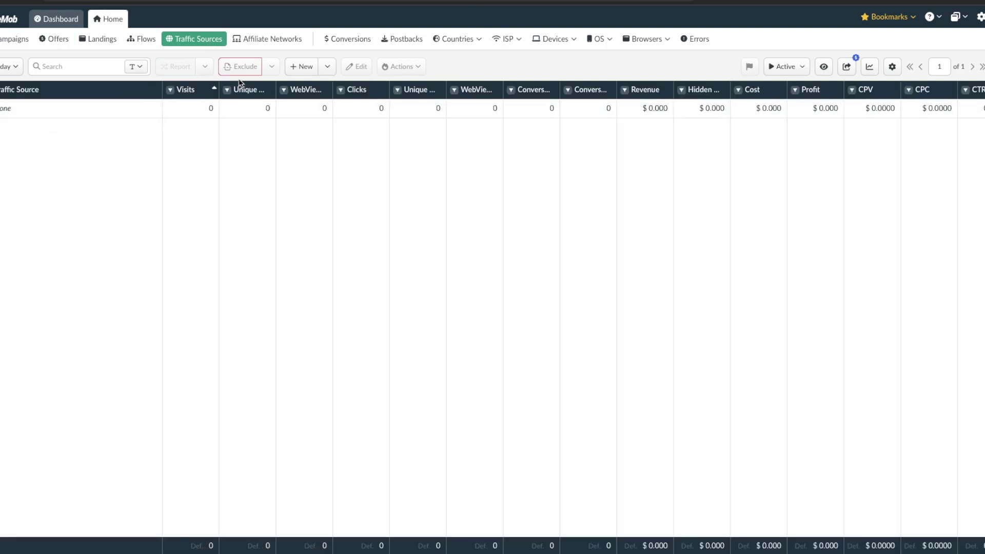
pyautogui.click(325, 70)
pyautogui.click(303, 86)
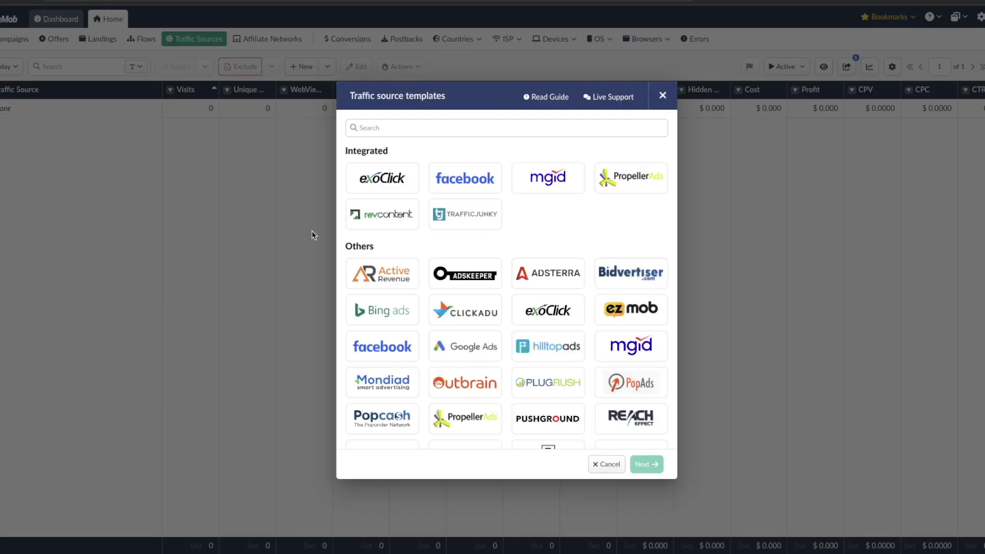
# Pick the Zeropark template via a 'ze' search and save the prefilled traffic source
pyautogui.click(502, 132)
pyautogui.write('ze')
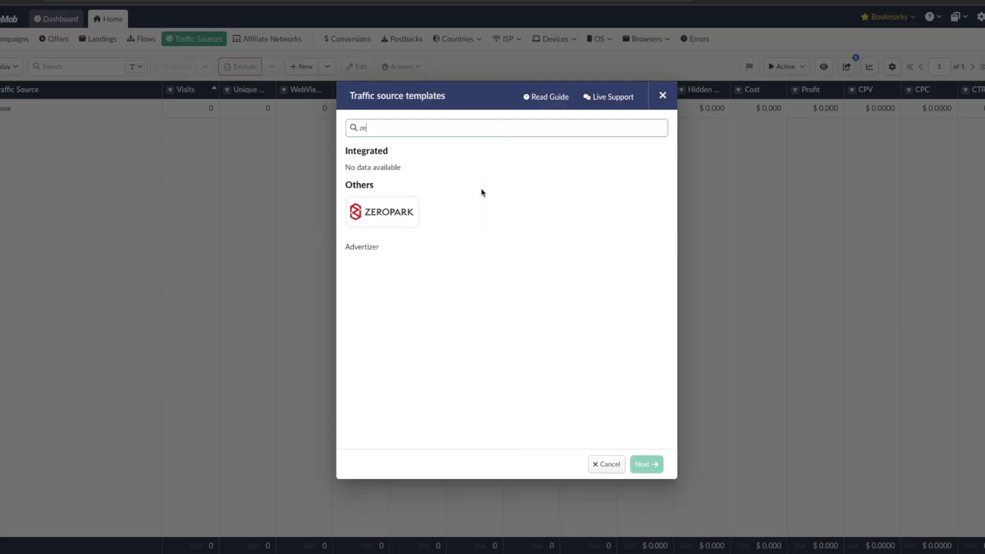
pyautogui.click(402, 213)
pyautogui.click(635, 464)
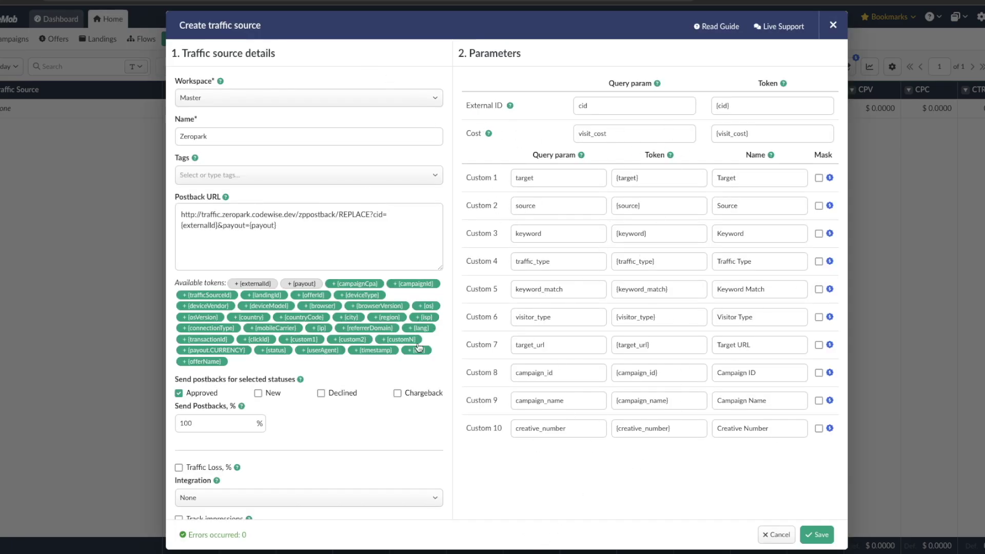
pyautogui.moveTo(286, 226); pyautogui.dragTo(321, 217)
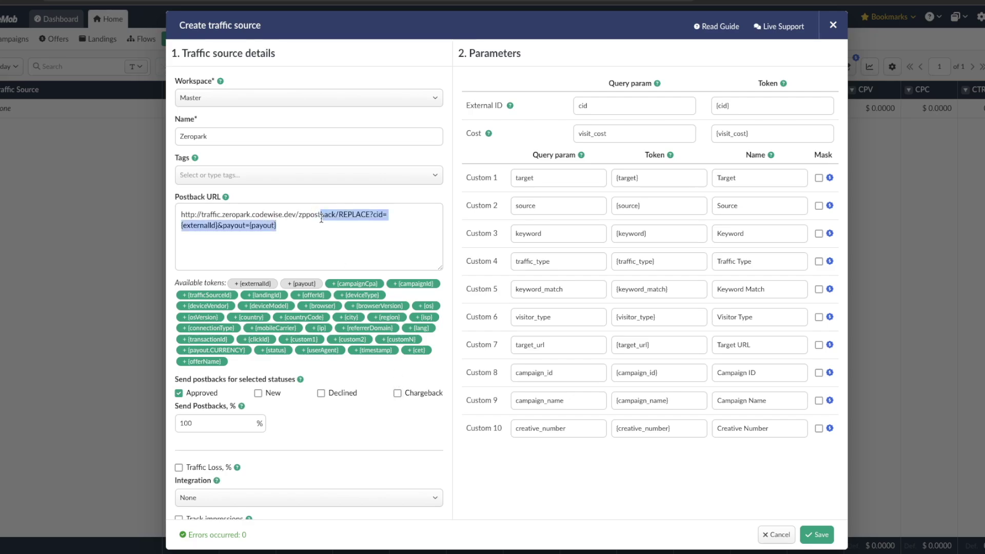
pyautogui.click(343, 214)
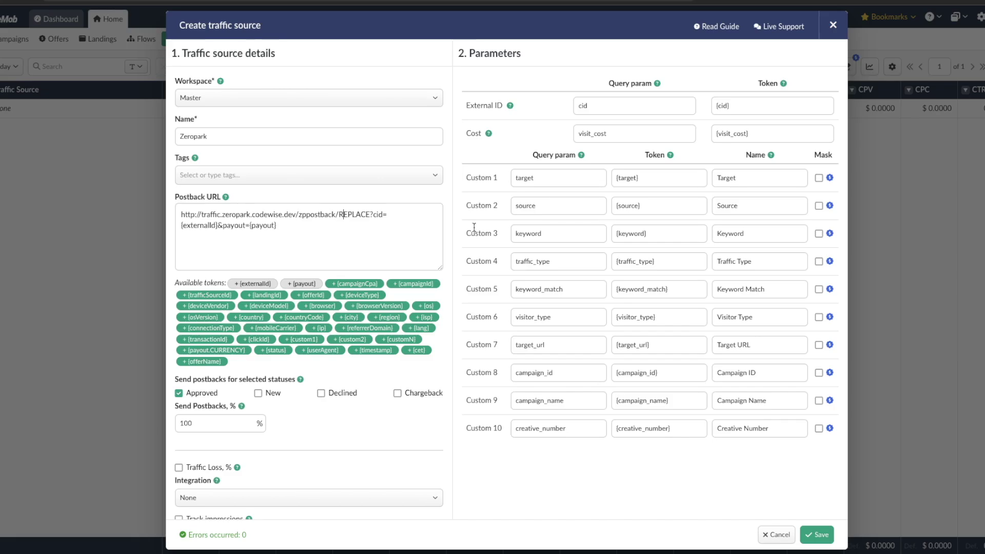
pyautogui.scroll(-1, 381, 368)
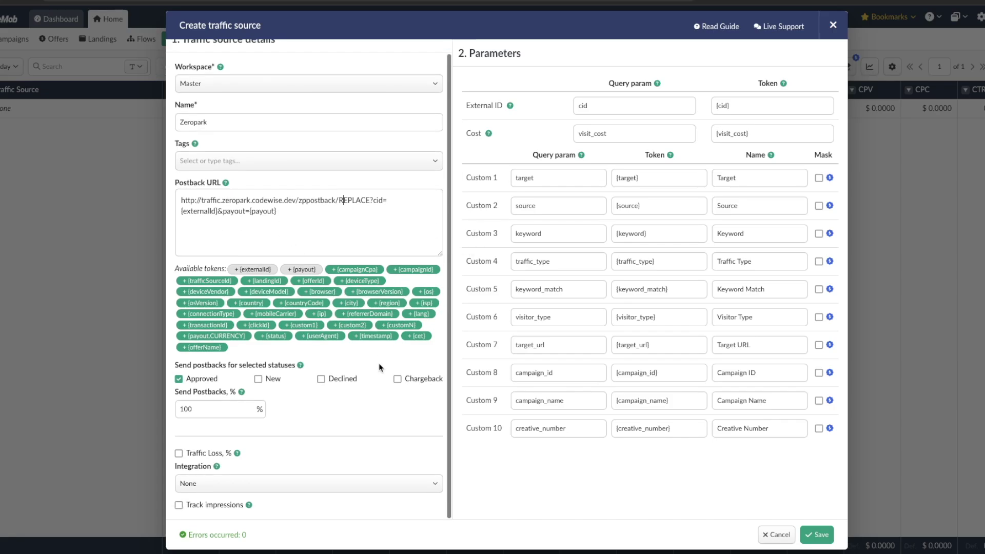
pyautogui.click(819, 535)
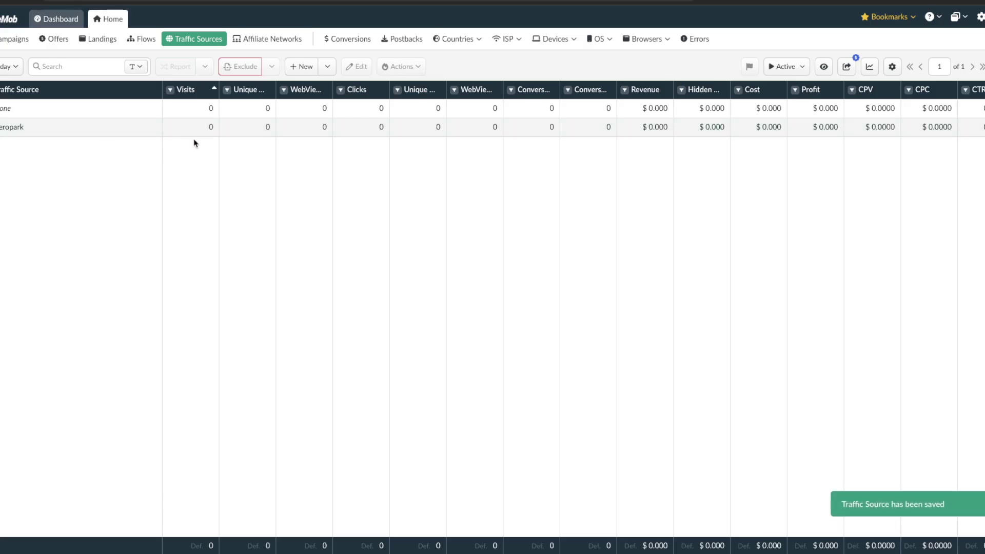
# Start a new campaign and paste the copied '$500 Kohl's Gift Card' title as its name
pyautogui.click(15, 39)
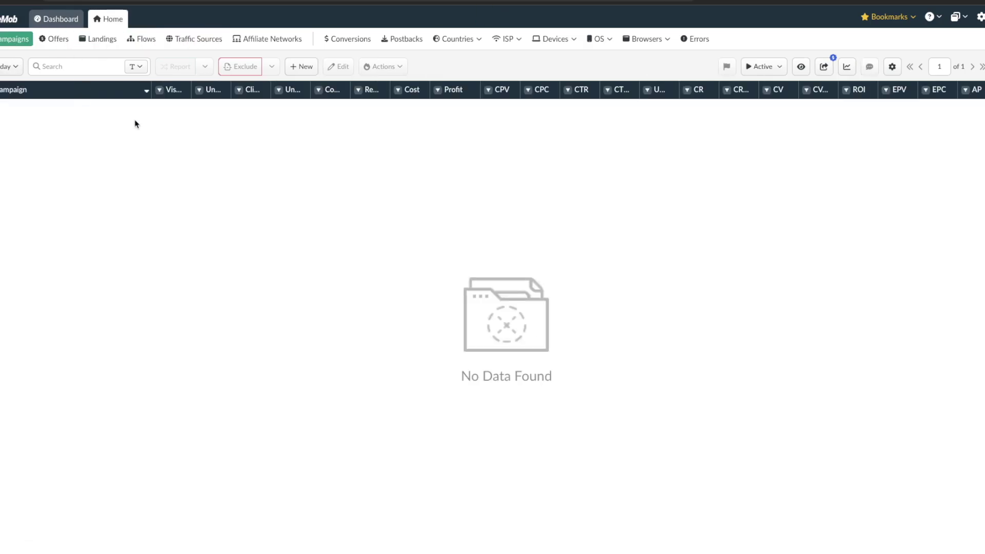
pyautogui.click(300, 67)
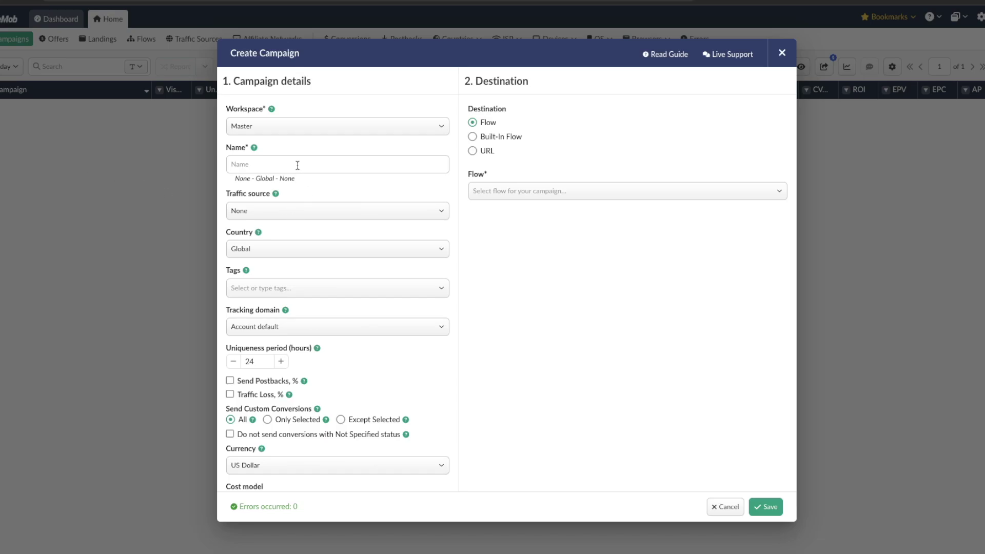
pyautogui.rightClick(298, 165)
pyautogui.click(269, 168)
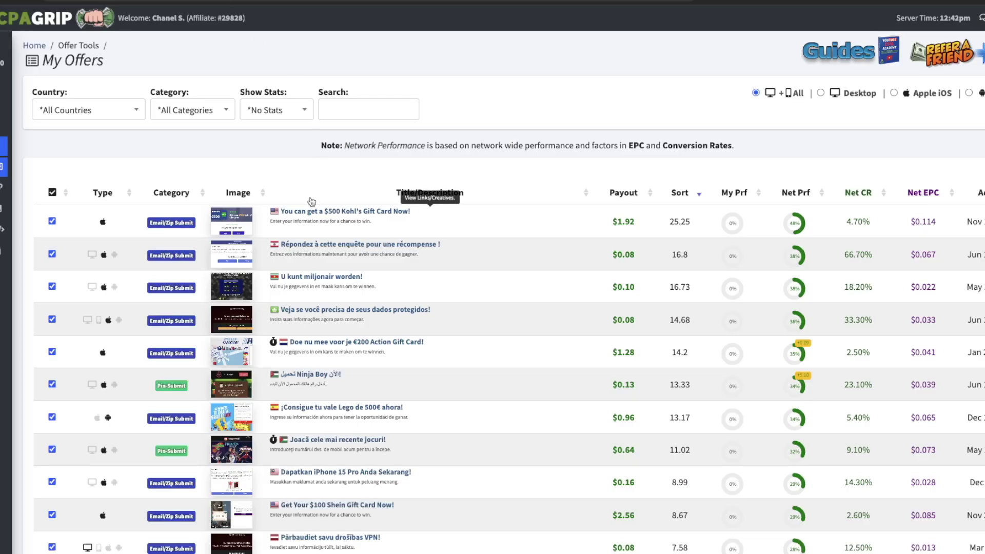
pyautogui.click(315, 212)
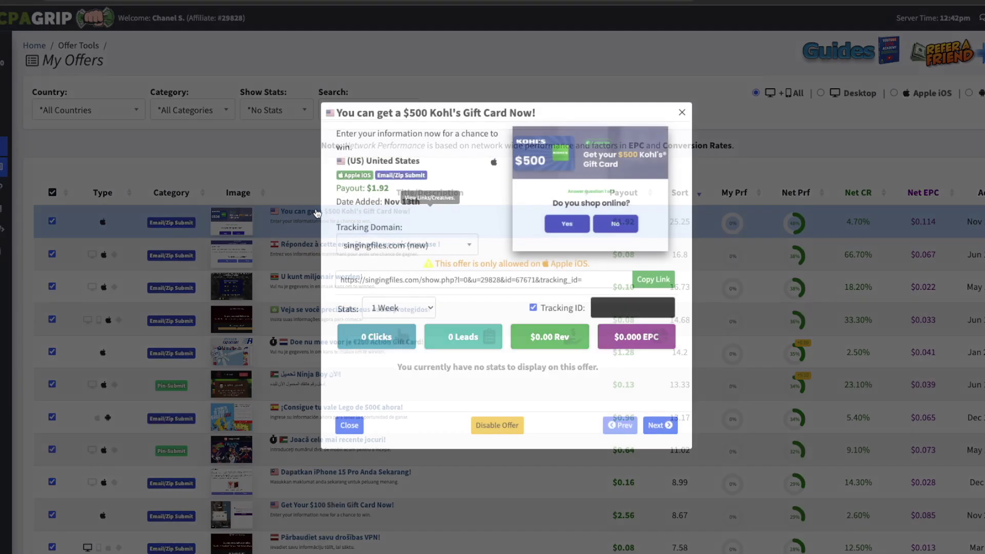
pyautogui.moveTo(406, 112); pyautogui.dragTo(509, 112)
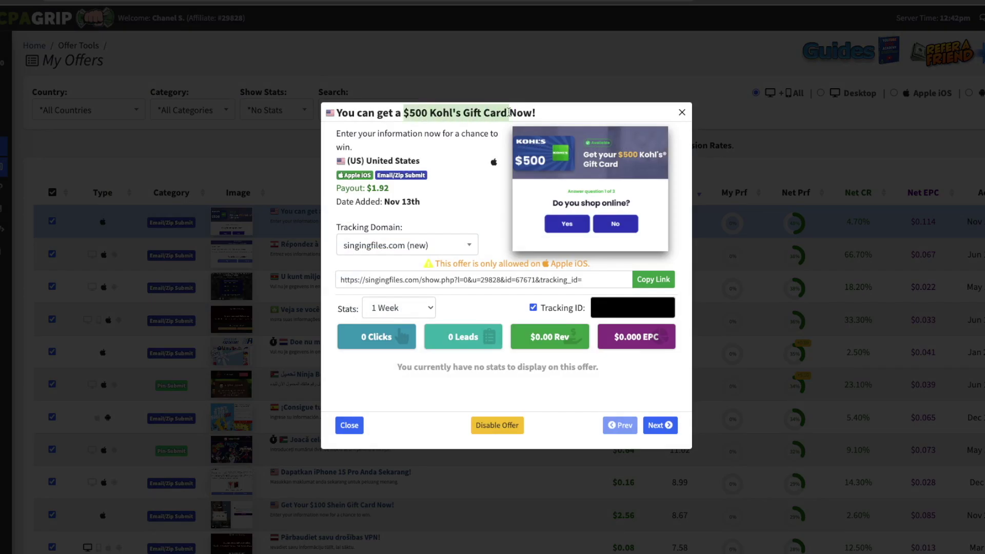
pyautogui.rightClick(494, 112)
pyautogui.click(508, 132)
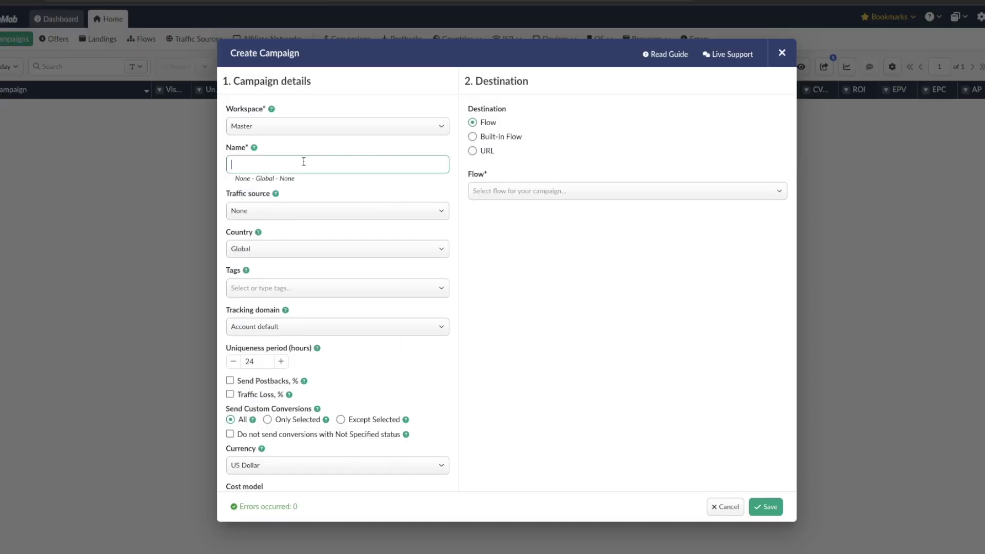
pyautogui.rightClick(304, 162)
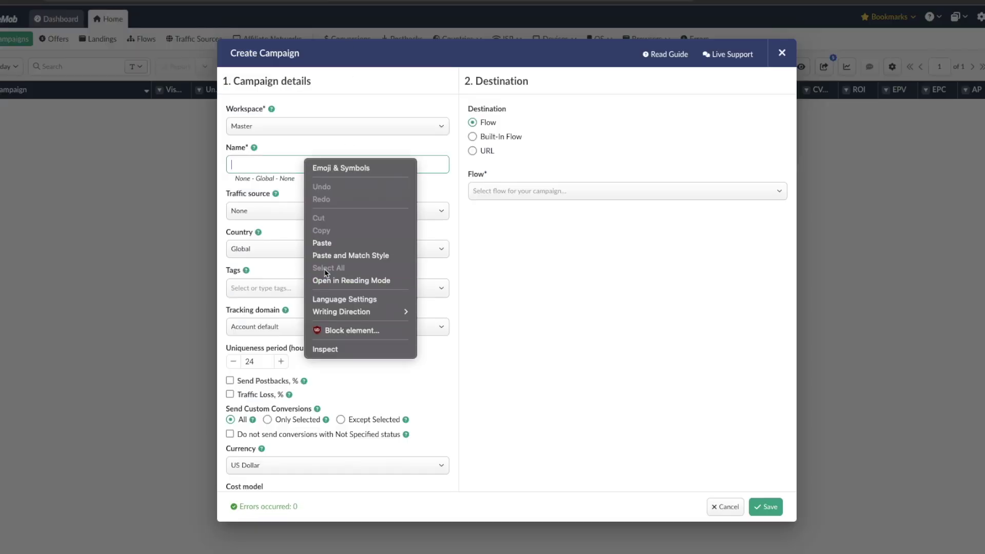
pyautogui.click(325, 242)
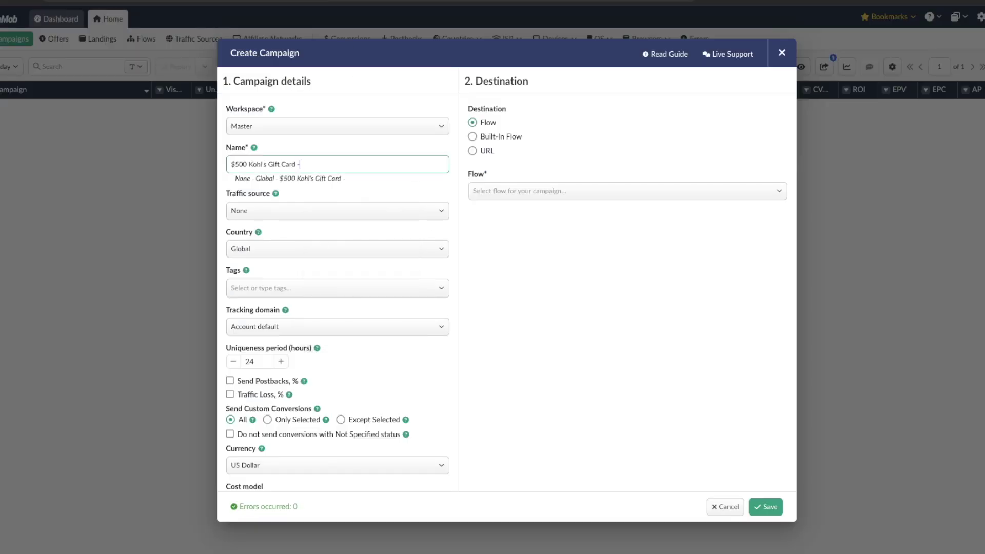
# Append '- Apple - Mobilw' to the campaign name and set the country to United States
pyautogui.write('- Apple - Mobilw')
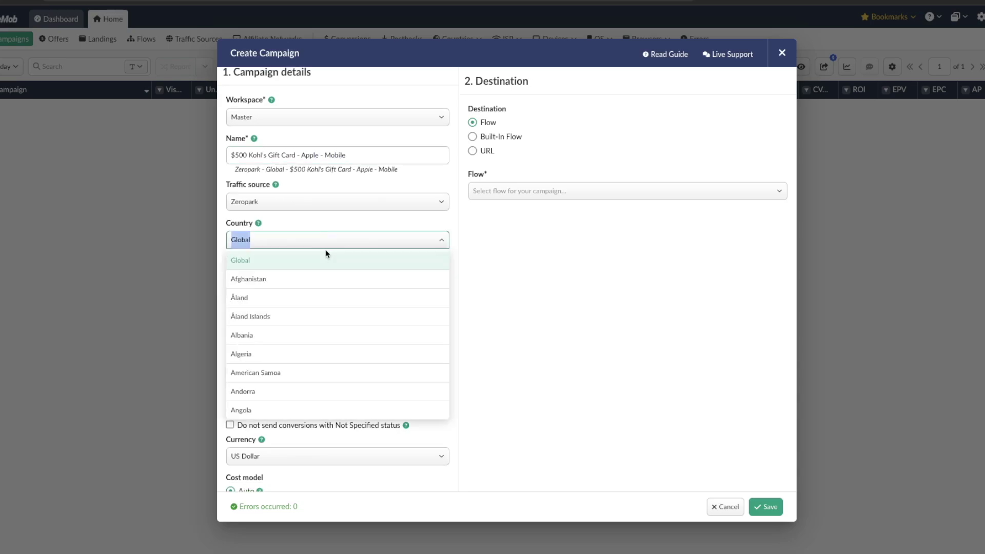
pyautogui.write('uni')
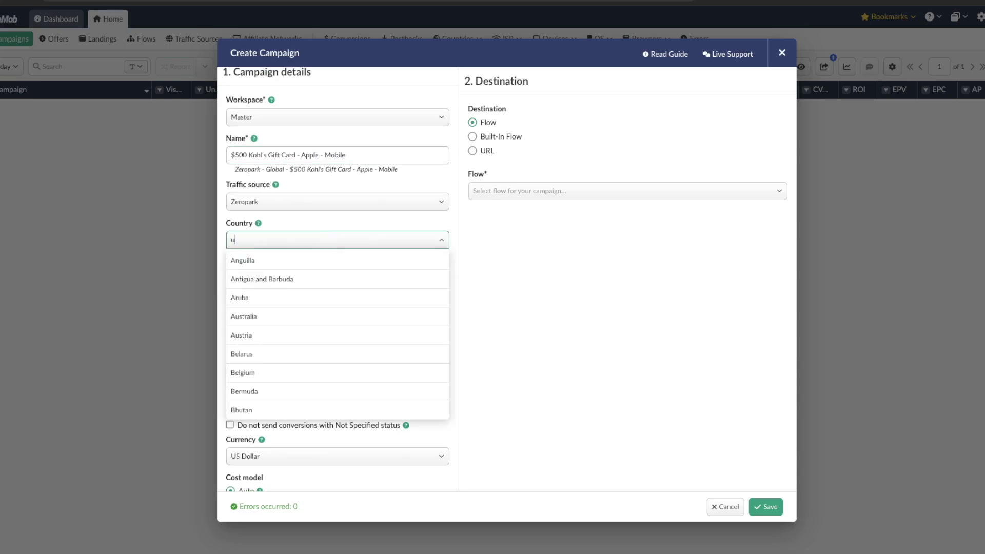
pyautogui.click(306, 334)
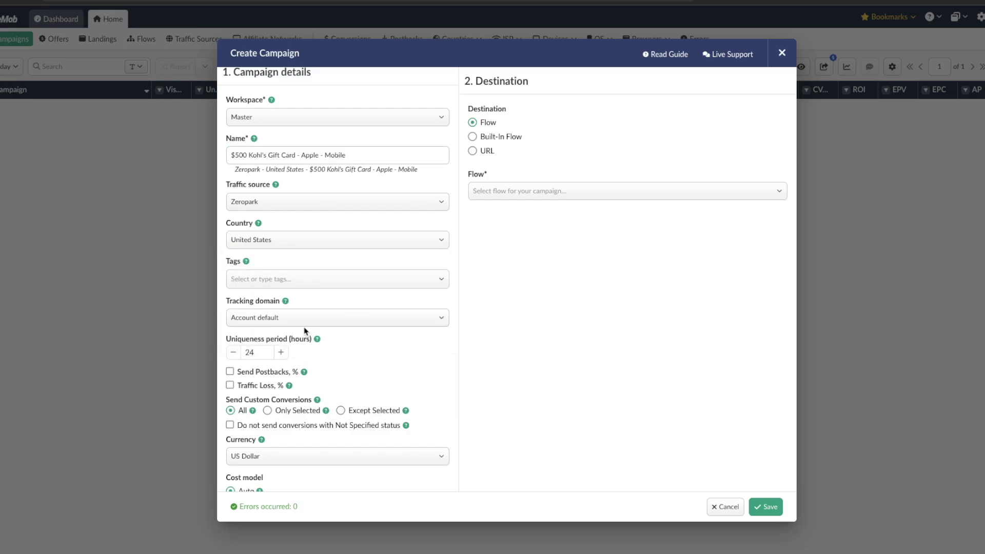
pyautogui.scroll(-2, 344, 351)
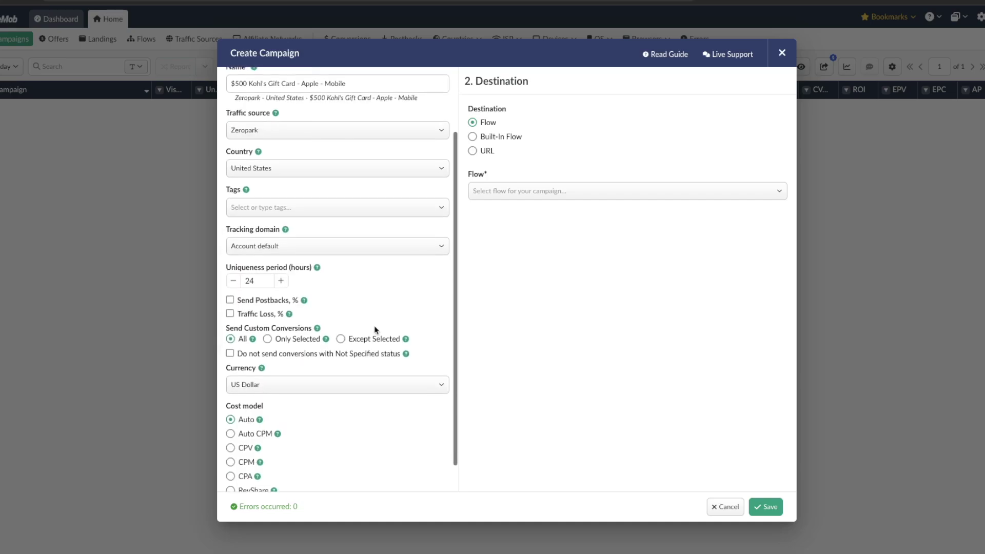
pyautogui.scroll(2, 361, 358)
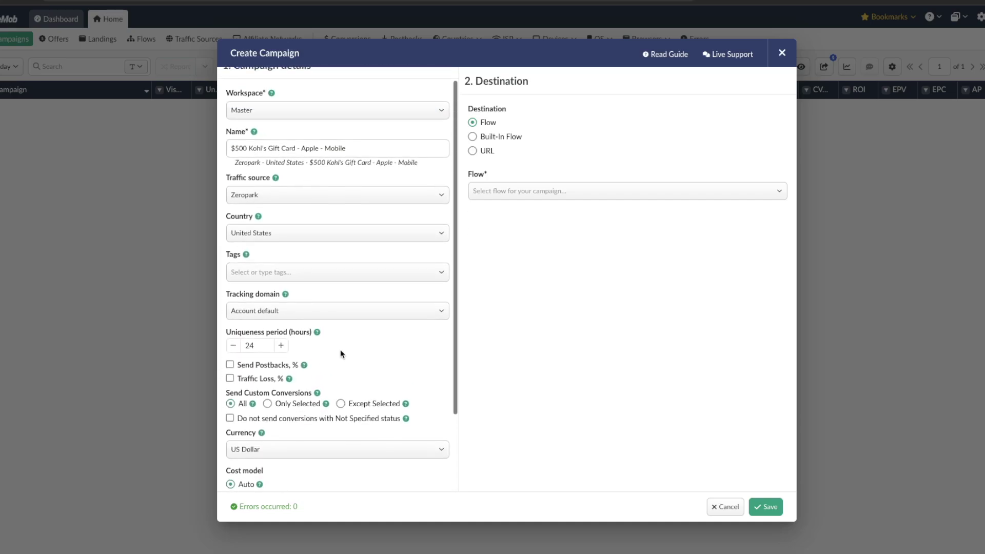
# Use a built-in flow without landers, direct-link Path 1 to the Kohl's offer, and save
pyautogui.click(479, 137)
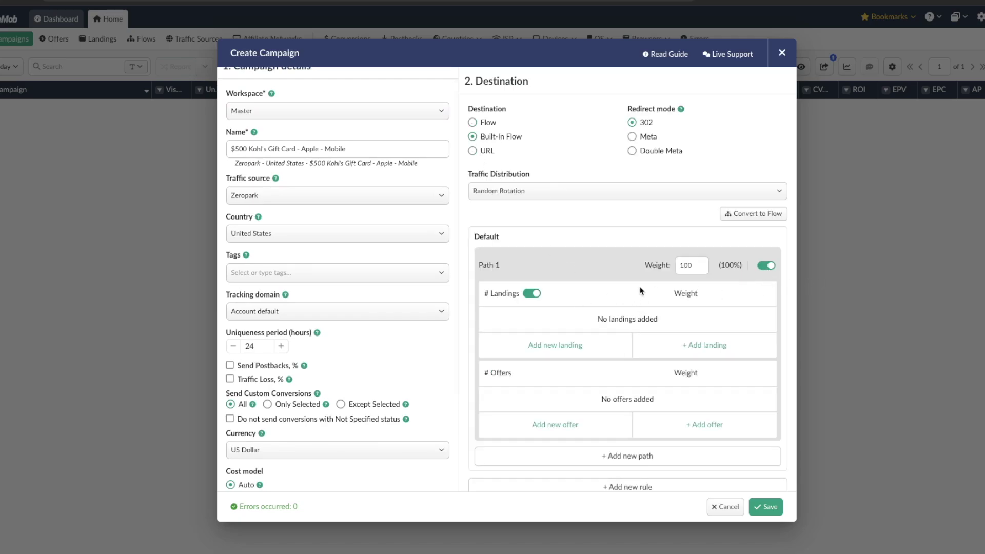
pyautogui.click(531, 294)
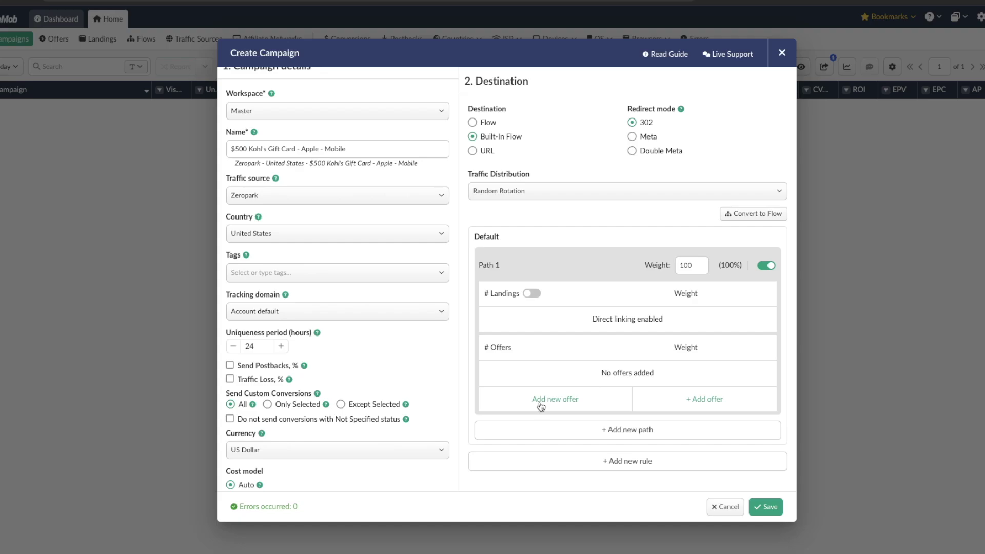
pyautogui.click(667, 405)
pyautogui.click(563, 379)
pyautogui.click(569, 393)
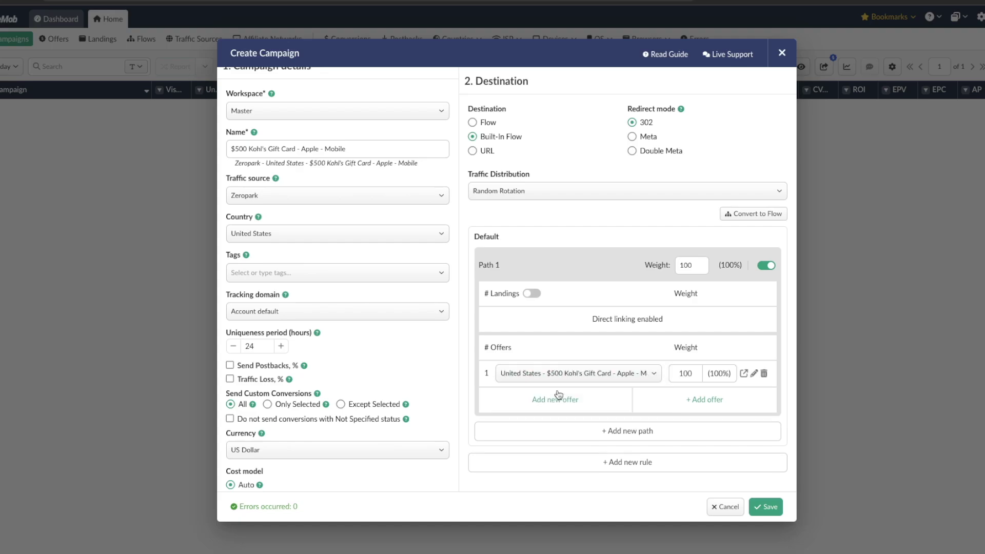
pyautogui.moveTo(613, 319); pyautogui.dragTo(707, 323)
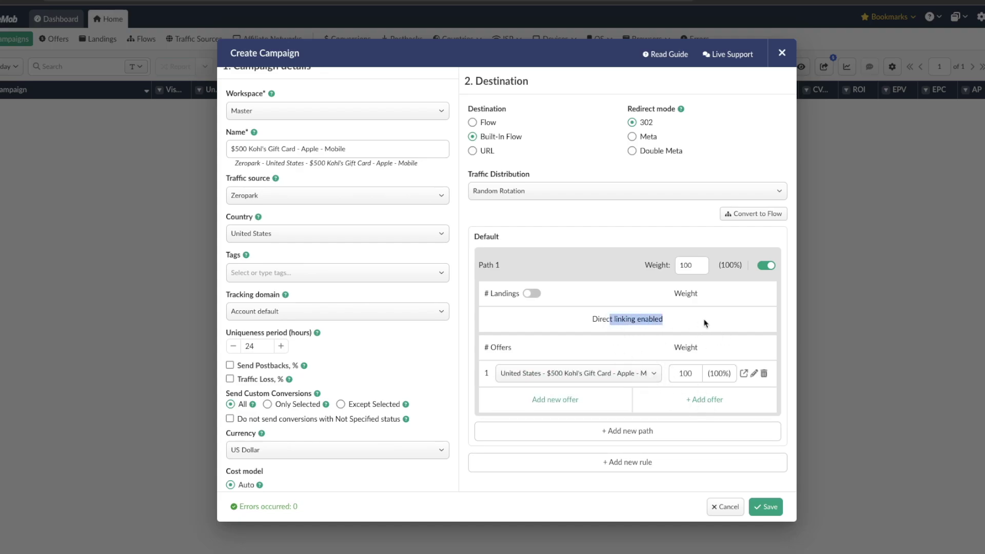
pyautogui.click(707, 323)
pyautogui.scroll(1, 322, 380)
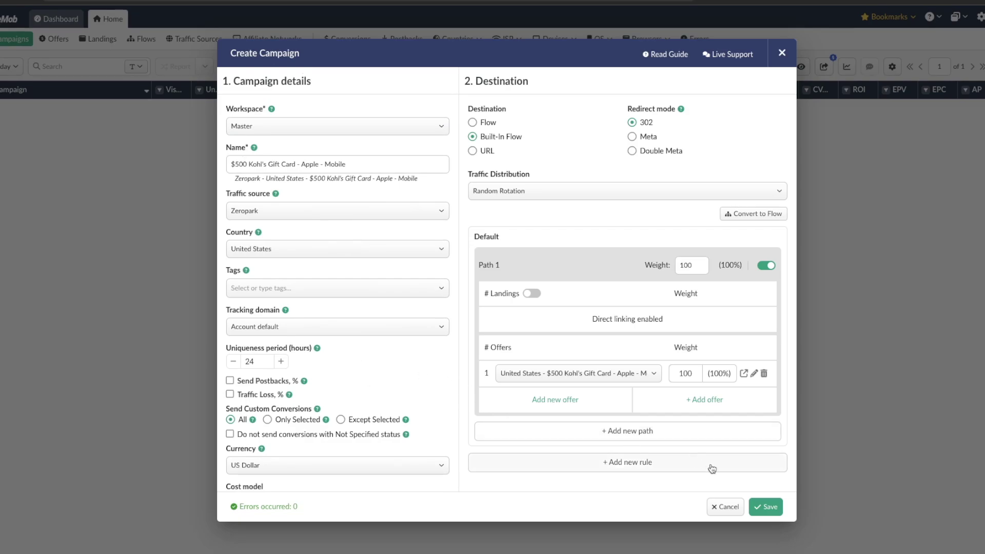
pyautogui.click(775, 506)
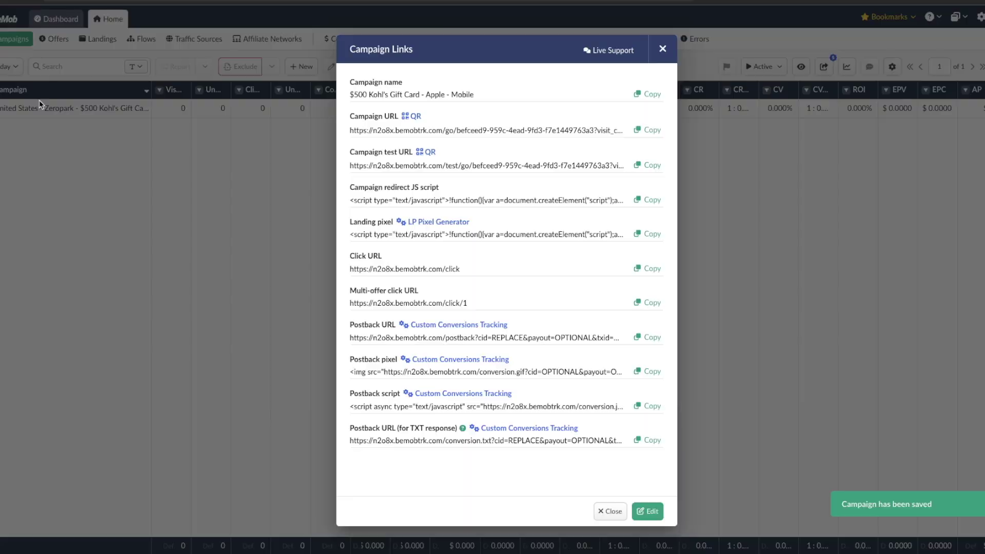
# Copy the new campaign's test URL and open the Kohl's landing page as iPad iOS 17.7 Mobile Chrome
pyautogui.click(39, 105)
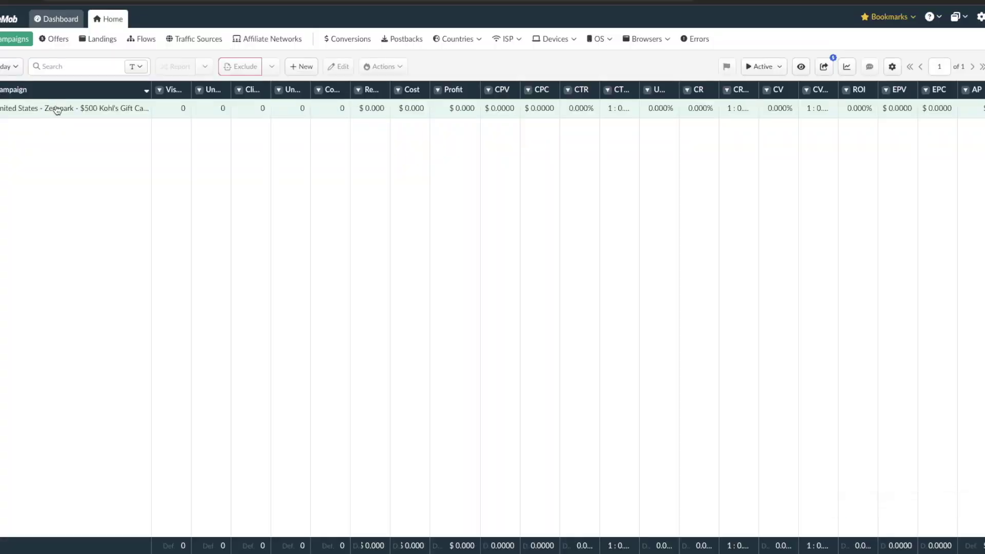
pyautogui.rightClick(56, 108)
pyautogui.click(102, 283)
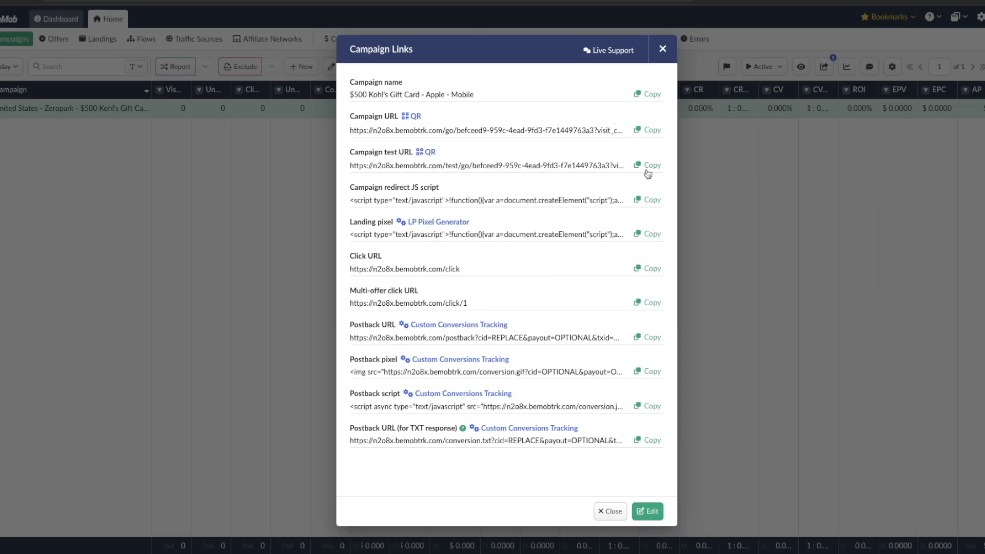
pyautogui.click(649, 172)
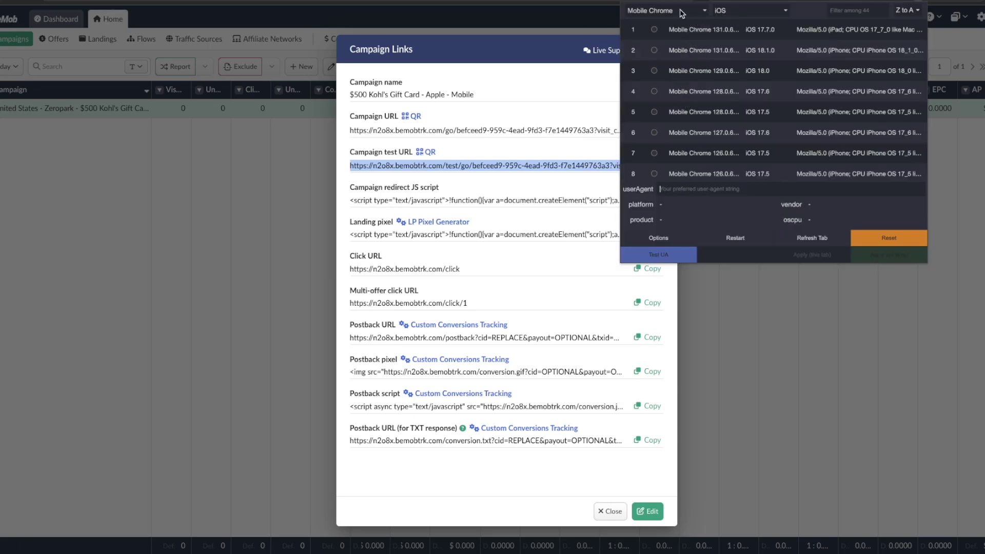
pyautogui.click(654, 30)
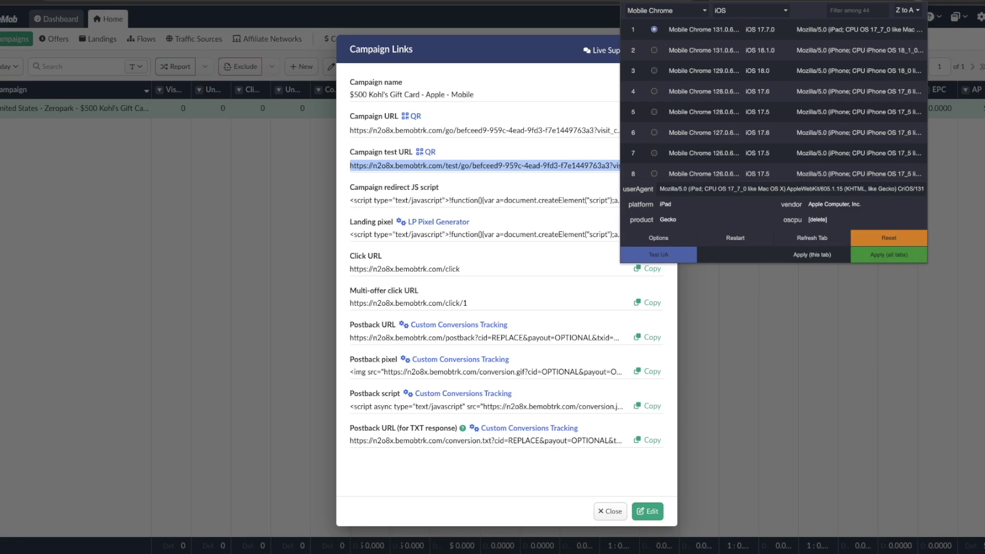
pyautogui.click(872, 4)
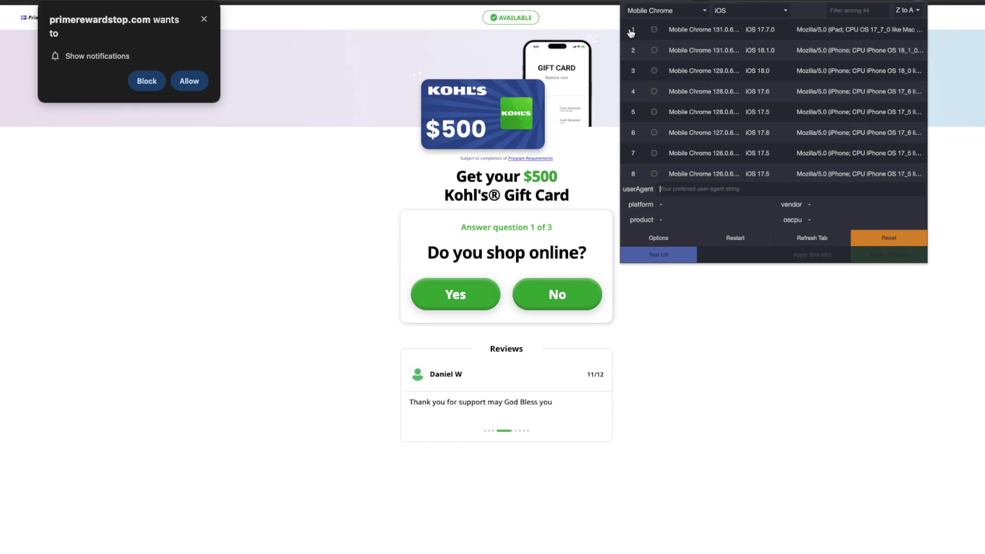
# Review the user-agent switcher's browser and OS lists, then copy BeMob's Campaign URL
pyautogui.click(677, 12)
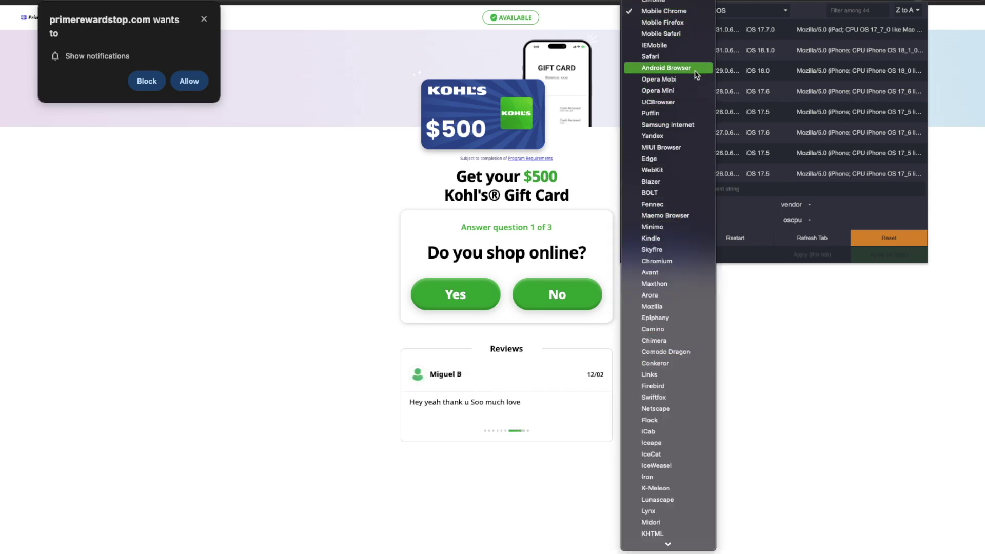
pyautogui.click(721, 13)
pyautogui.click(720, 13)
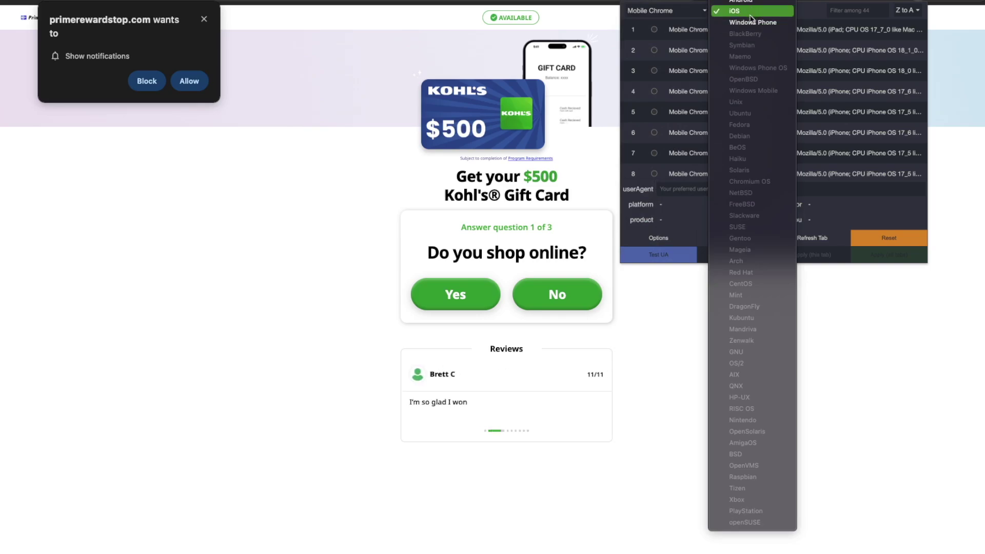
pyautogui.click(674, 23)
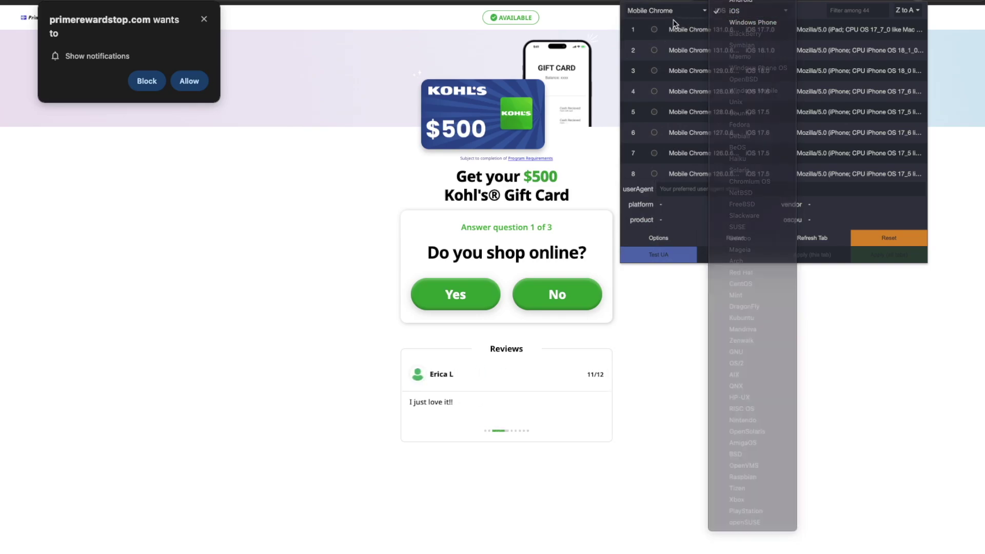
pyautogui.click(676, 12)
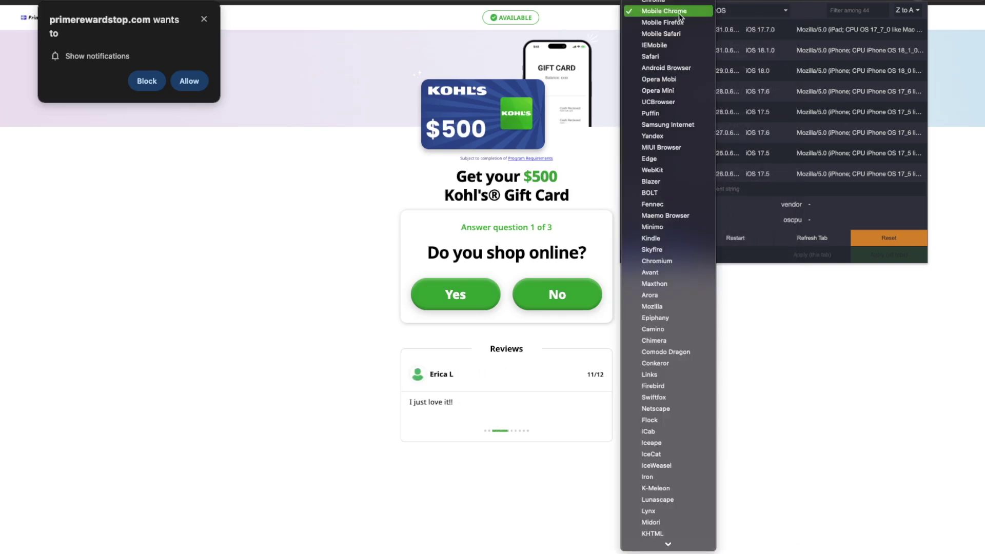
pyautogui.click(807, 18)
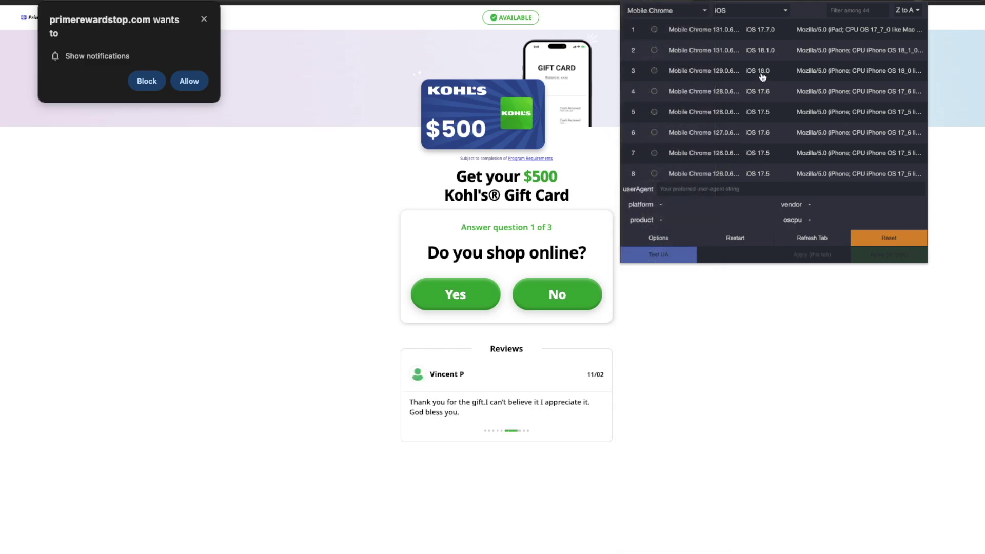
pyautogui.click(295, 235)
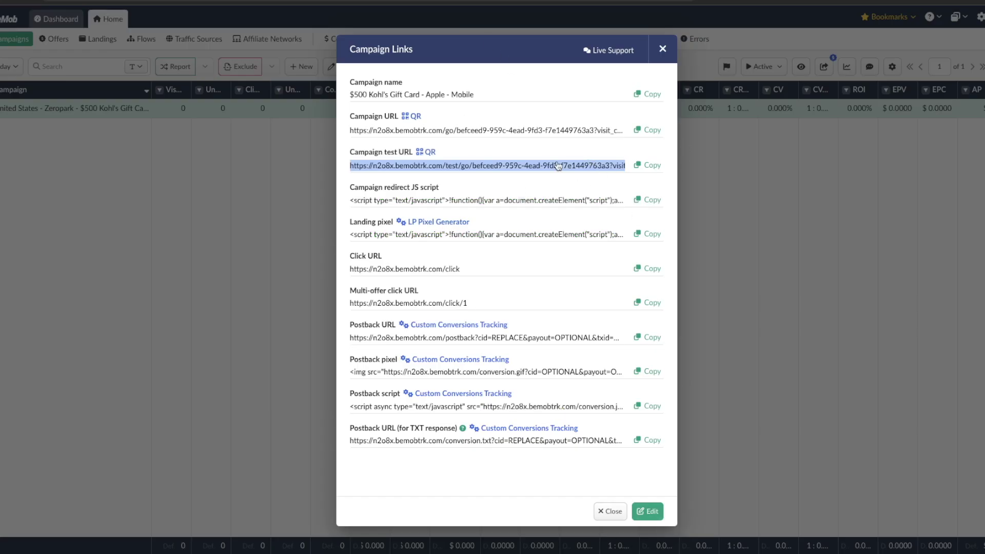
pyautogui.click(649, 131)
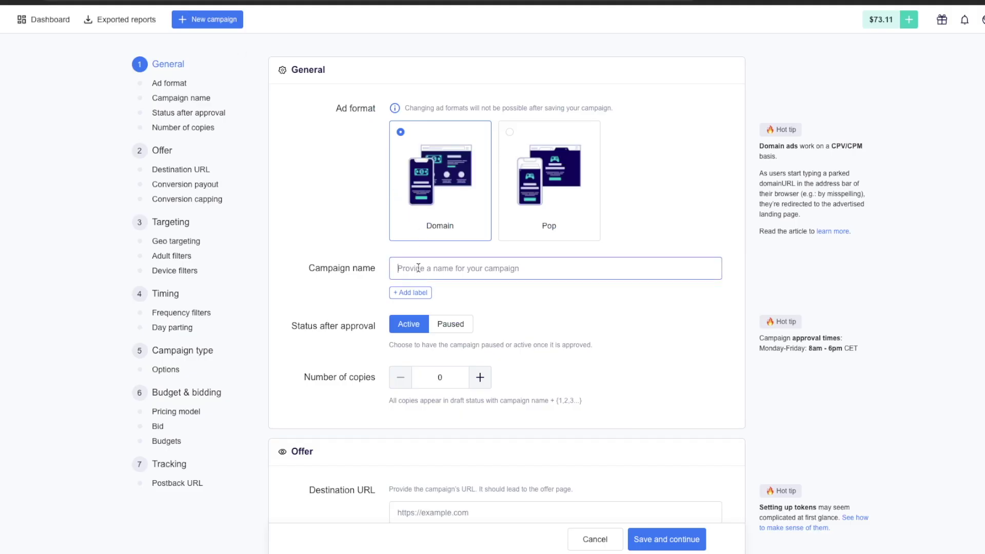
# Enter 'KGC- US - Mobile - Apple' as the Zeropark campaign name
pyautogui.click(419, 268)
pyautogui.write('KGC-')
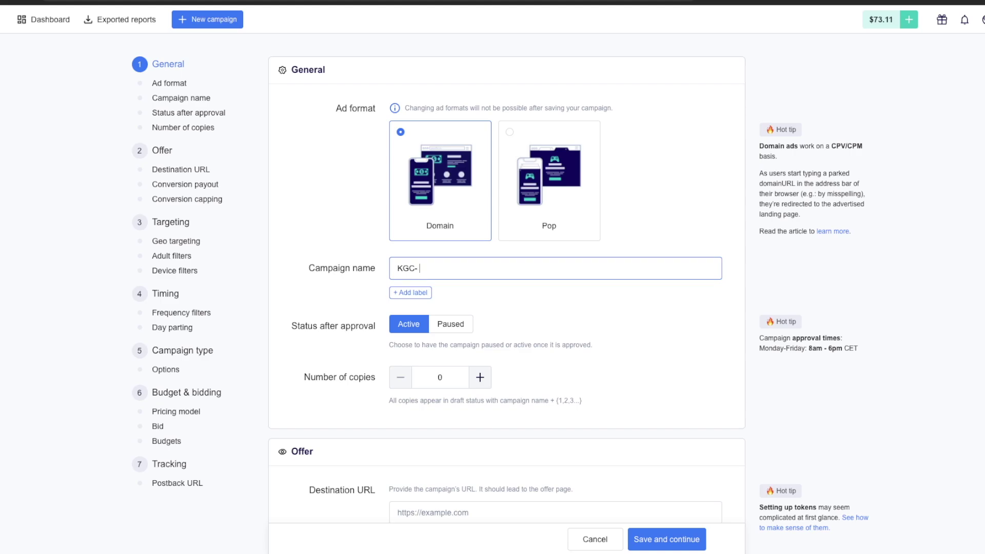
pyautogui.scroll(-1, 384, 257)
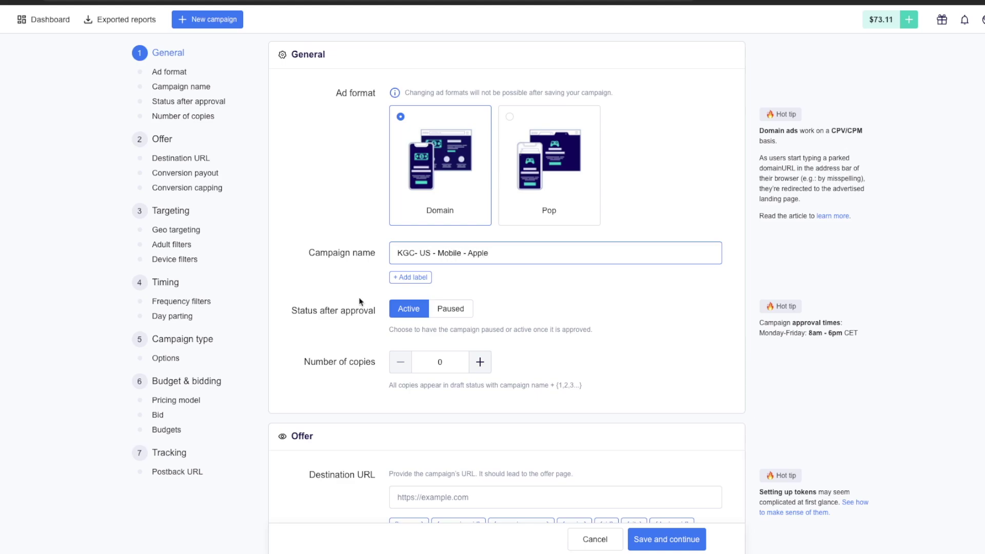
pyautogui.scroll(-2, 511, 326)
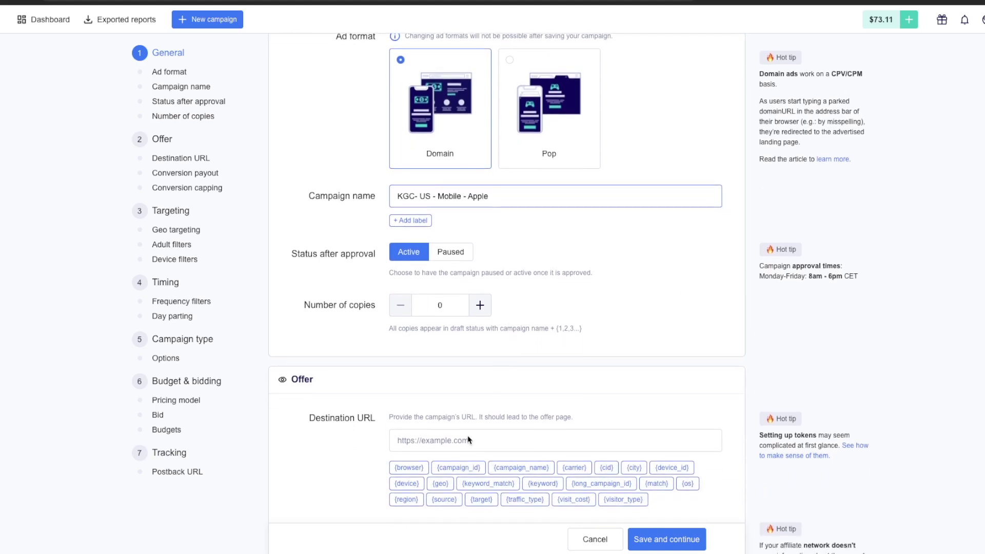
pyautogui.click(454, 439)
# Paste the BeMob campaign URL into the Destination URL field
pyautogui.rightClick(454, 439)
pyautogui.click(474, 434)
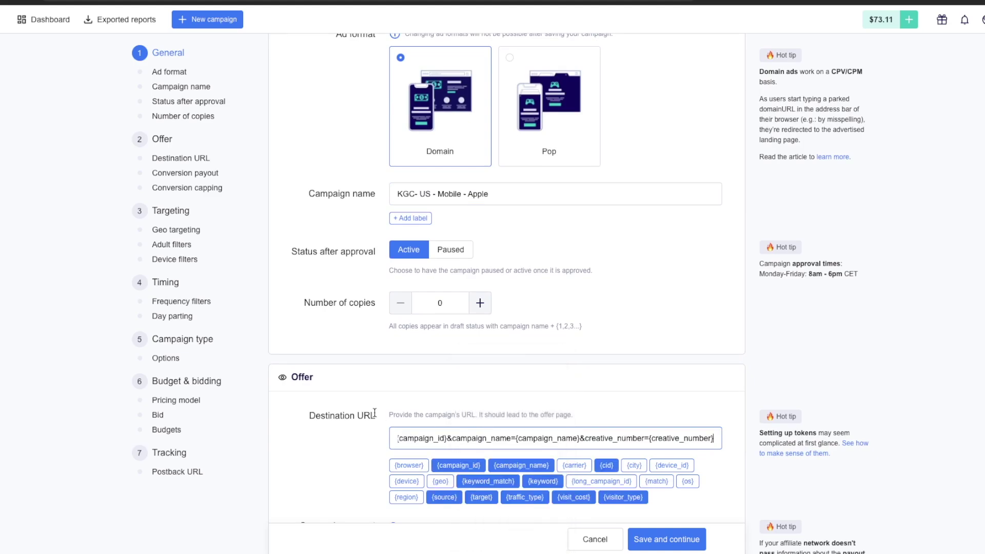
pyautogui.scroll(-4, 392, 398)
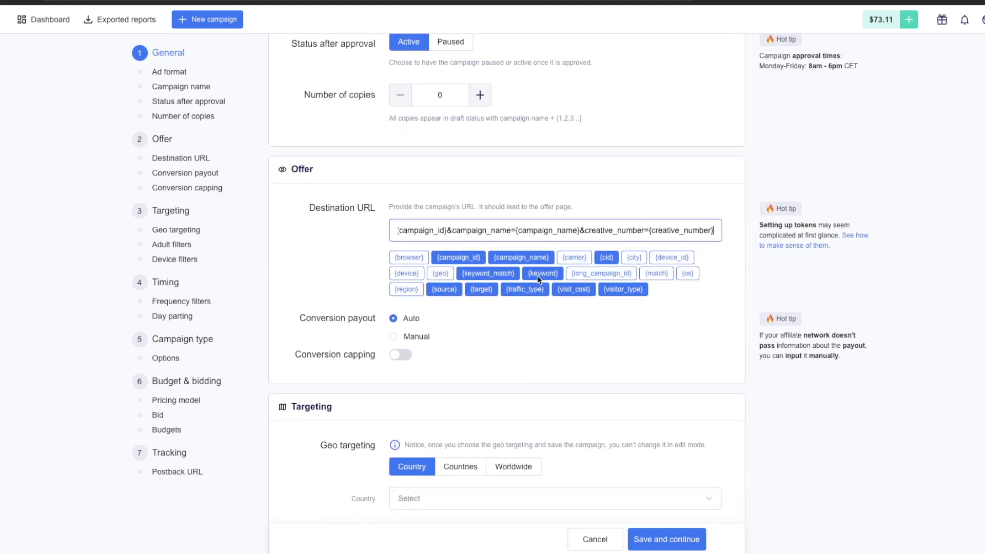
pyautogui.scroll(-2, 542, 362)
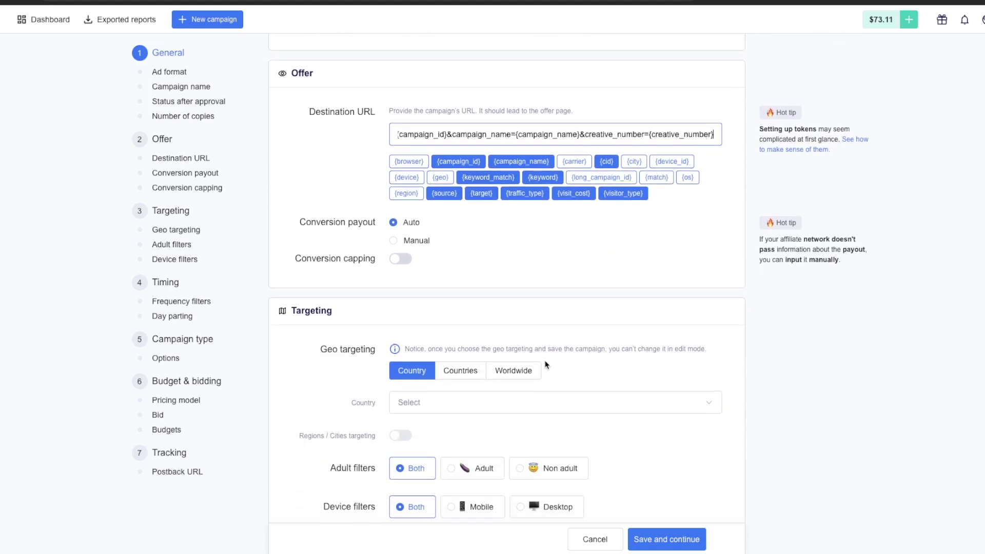
# Target the United States, non-adult traffic and mobile devices only
pyautogui.click(452, 359)
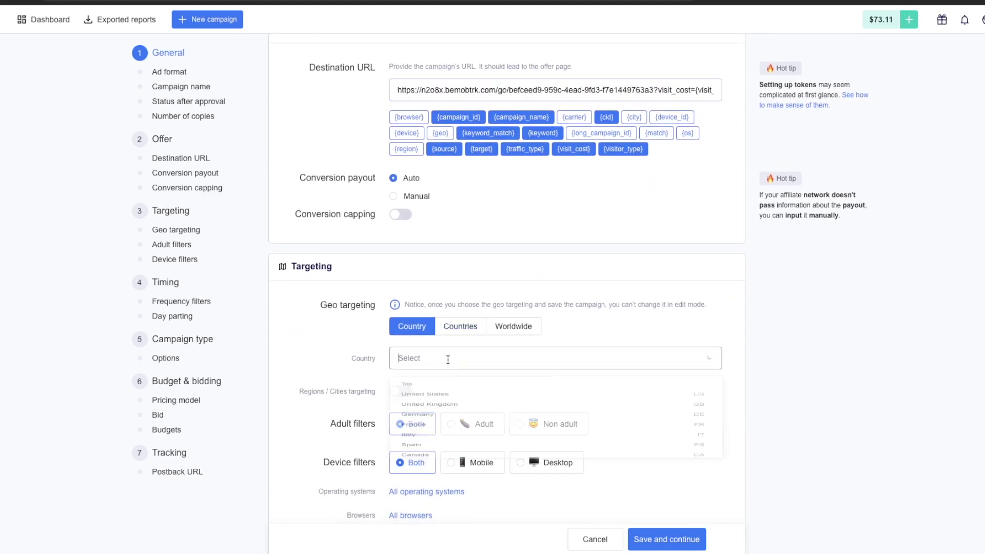
pyautogui.write('unit')
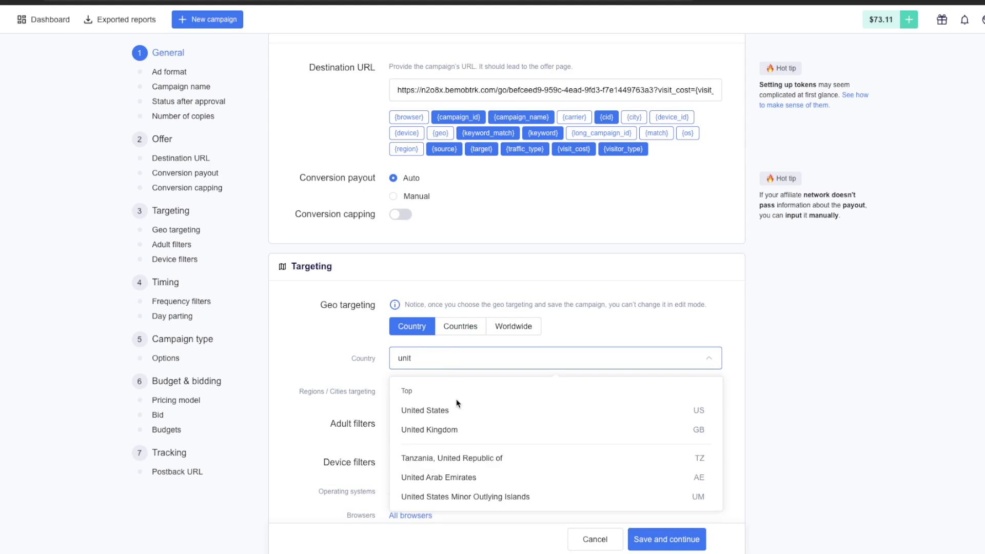
pyautogui.click(458, 404)
pyautogui.click(521, 454)
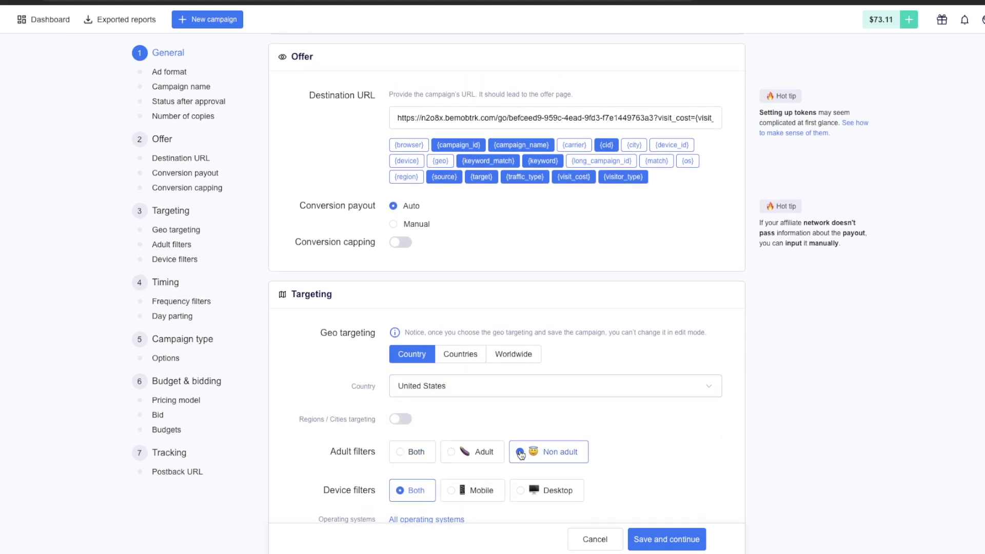
pyautogui.scroll(-2, 518, 447)
pyautogui.click(450, 376)
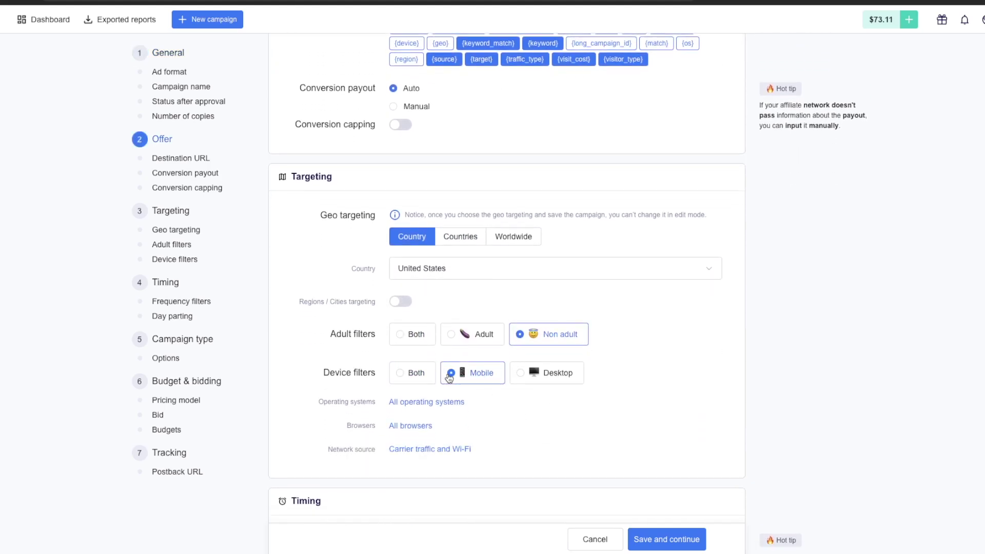
pyautogui.scroll(-1, 546, 396)
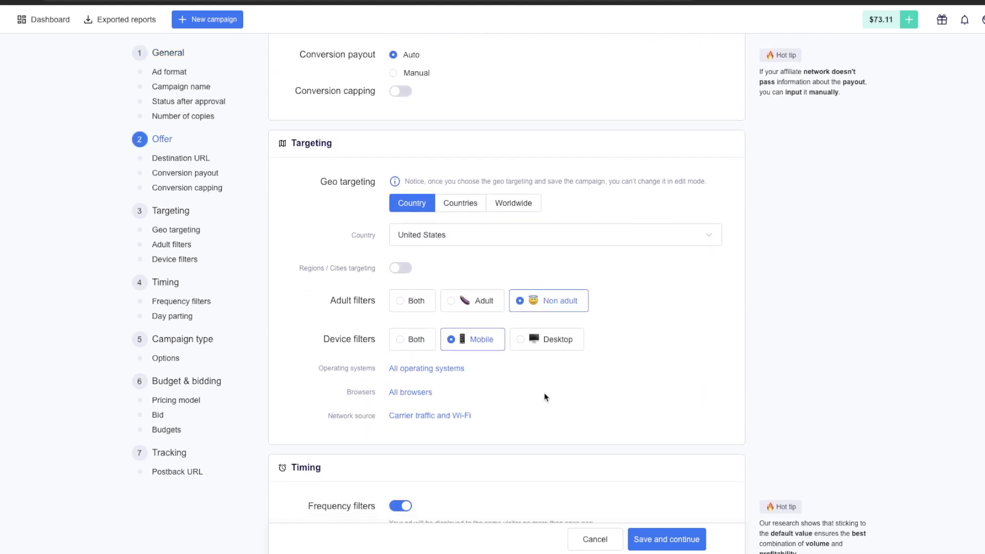
pyautogui.click(407, 370)
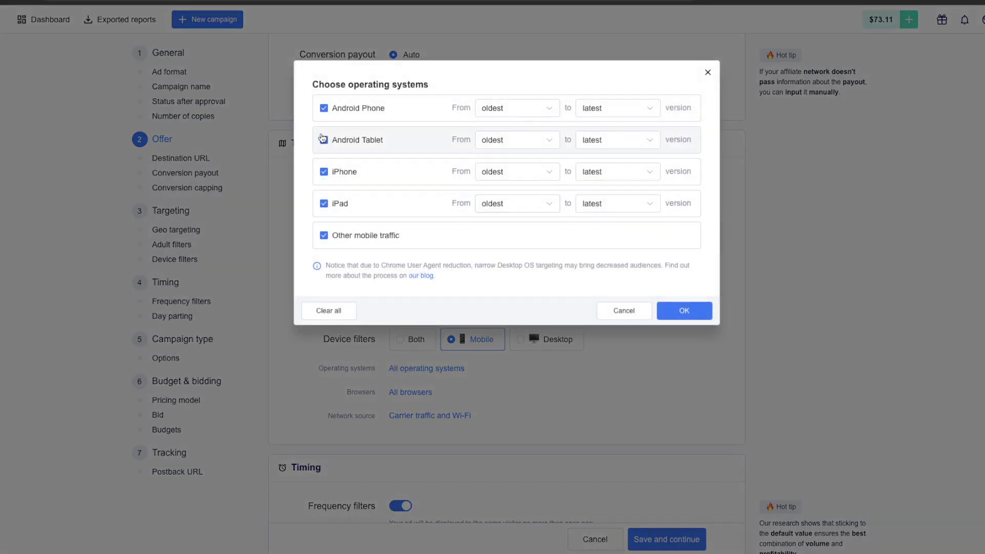
# Uncheck Android Phone, Android Tablet, iPad and other mobile so only iPhone remains, keeping all browsers
pyautogui.click(324, 140)
pyautogui.click(323, 108)
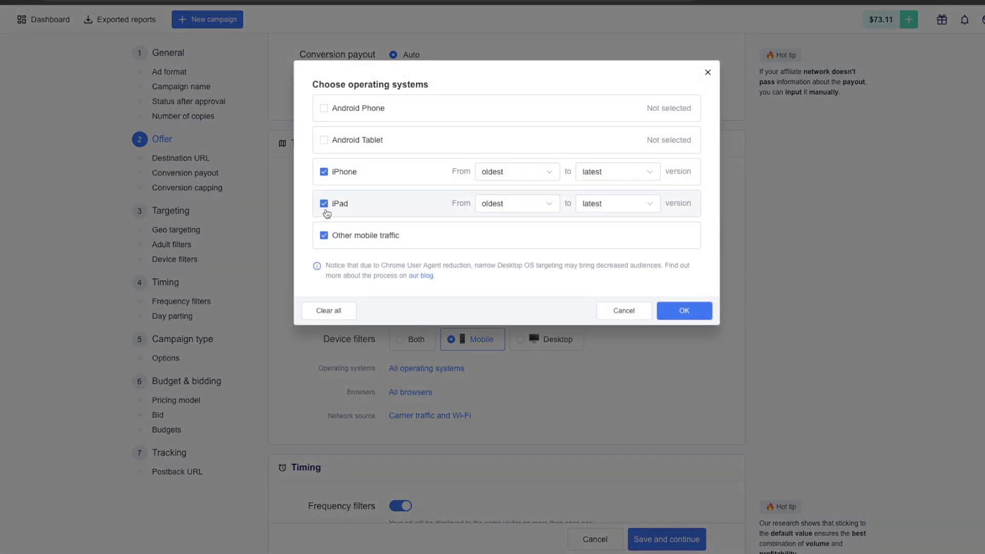
pyautogui.click(324, 204)
pyautogui.click(323, 236)
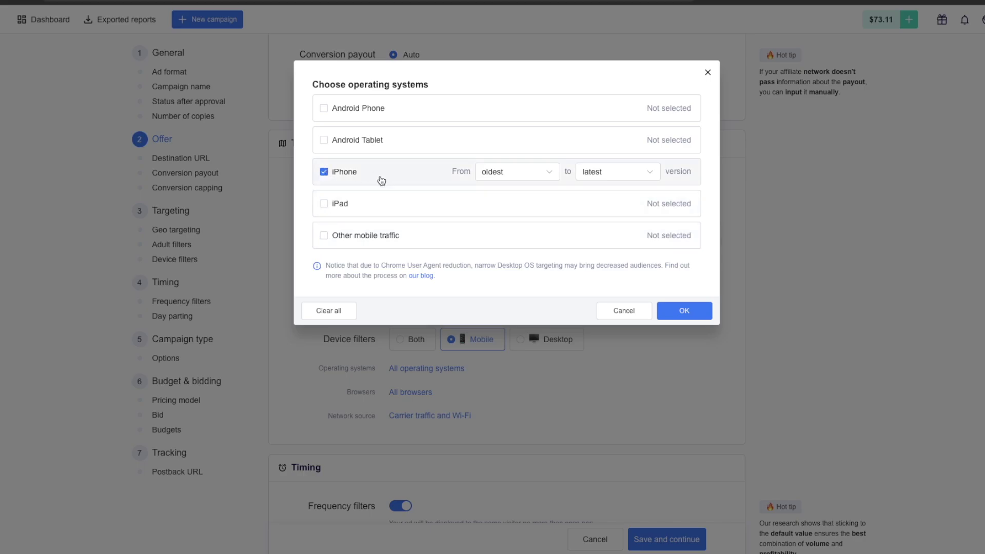
pyautogui.click(683, 310)
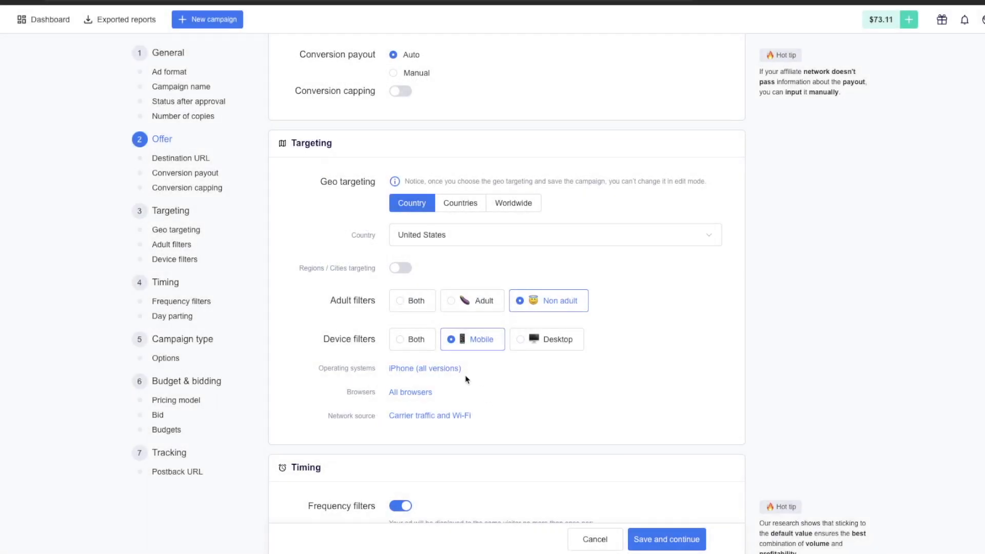
pyautogui.click(418, 394)
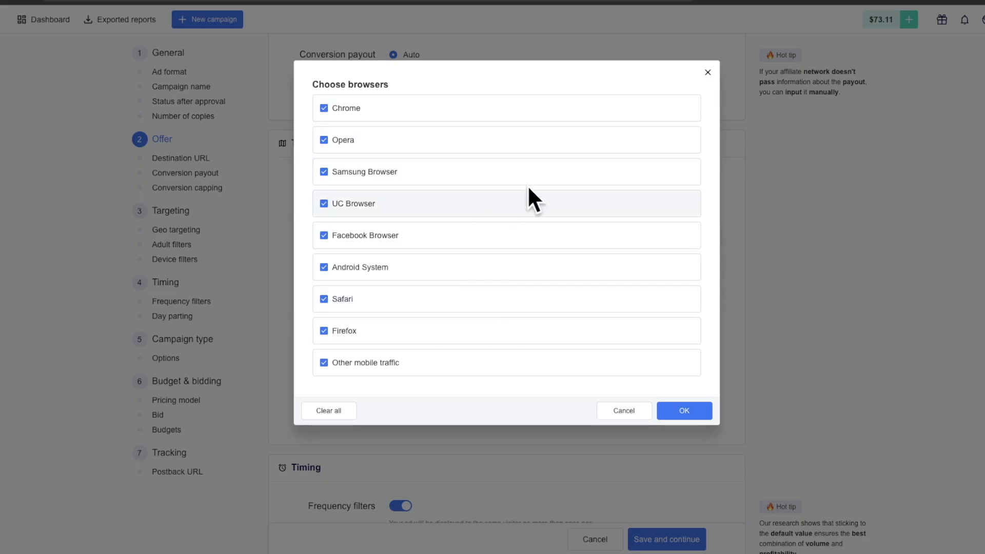
pyautogui.click(707, 72)
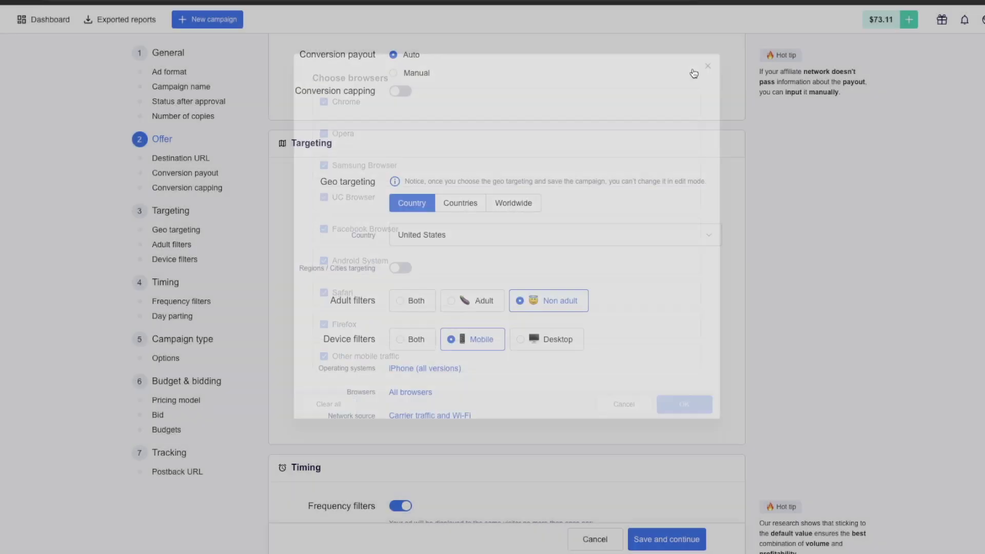
pyautogui.scroll(-2, 546, 378)
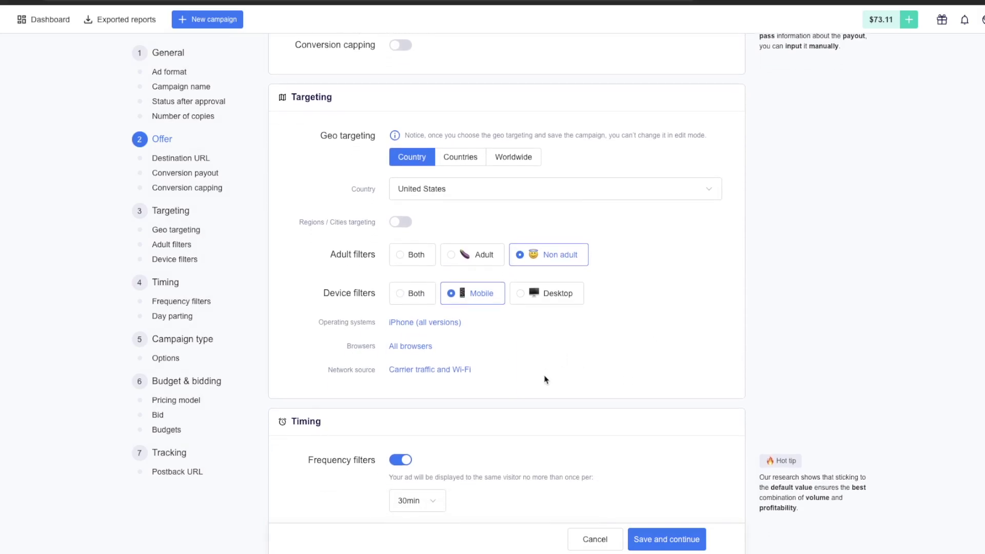
# Accept the suggested CPV bid of 0.0131
pyautogui.scroll(-1, 546, 380)
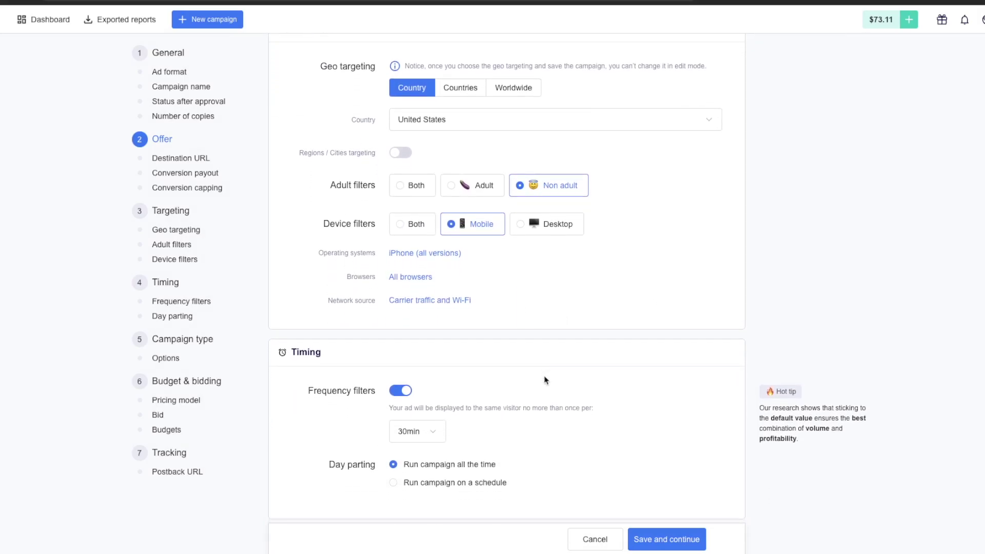
pyautogui.scroll(-3, 548, 339)
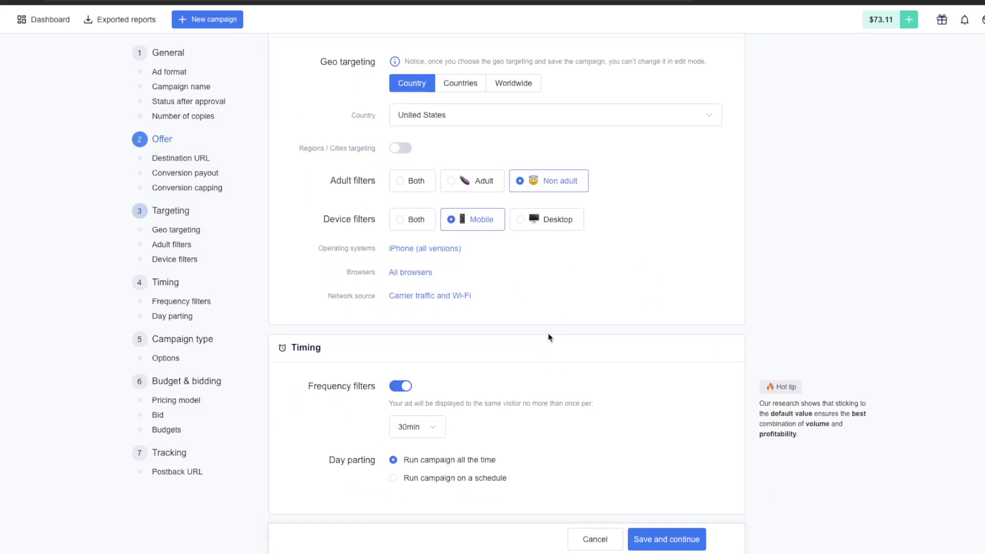
pyautogui.scroll(-4, 548, 341)
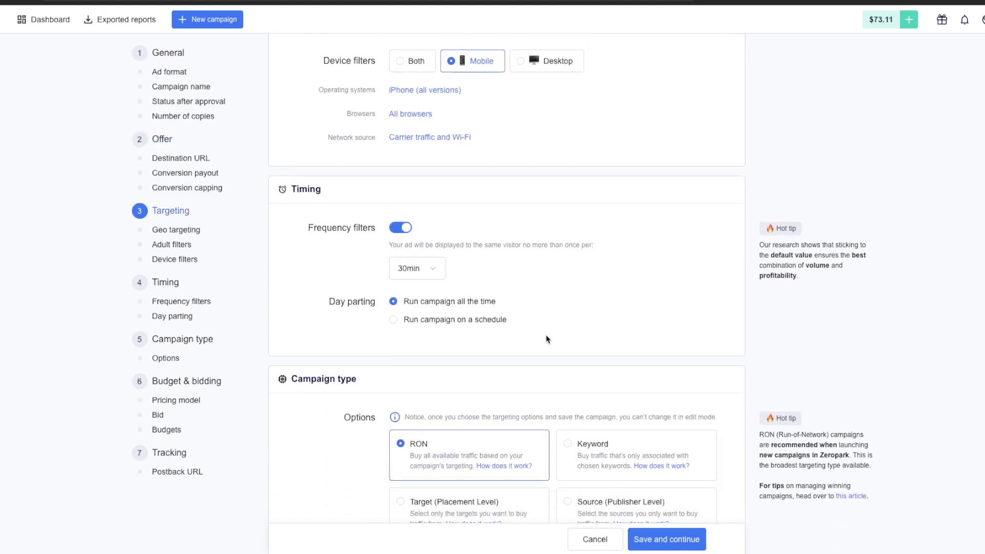
pyautogui.scroll(-1, 548, 339)
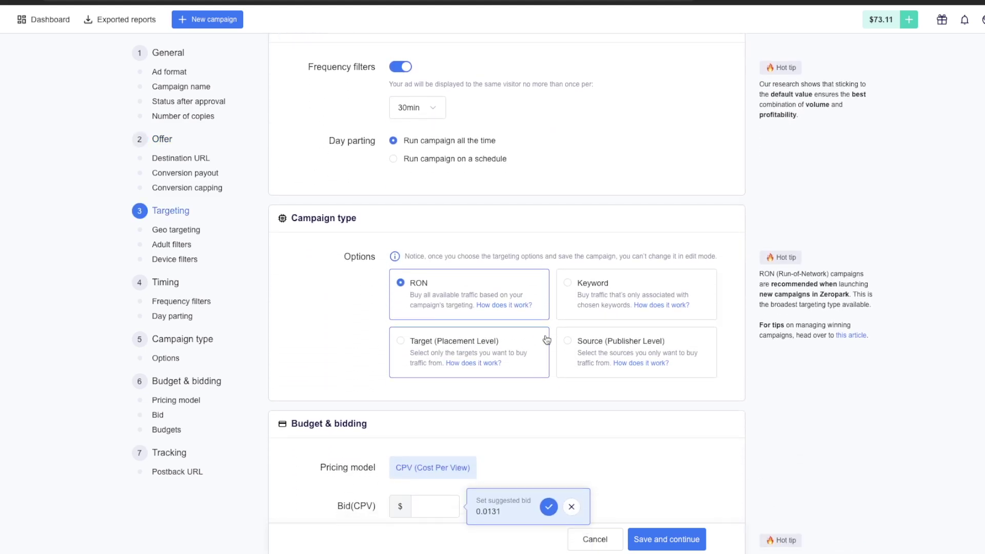
pyautogui.scroll(-2, 463, 263)
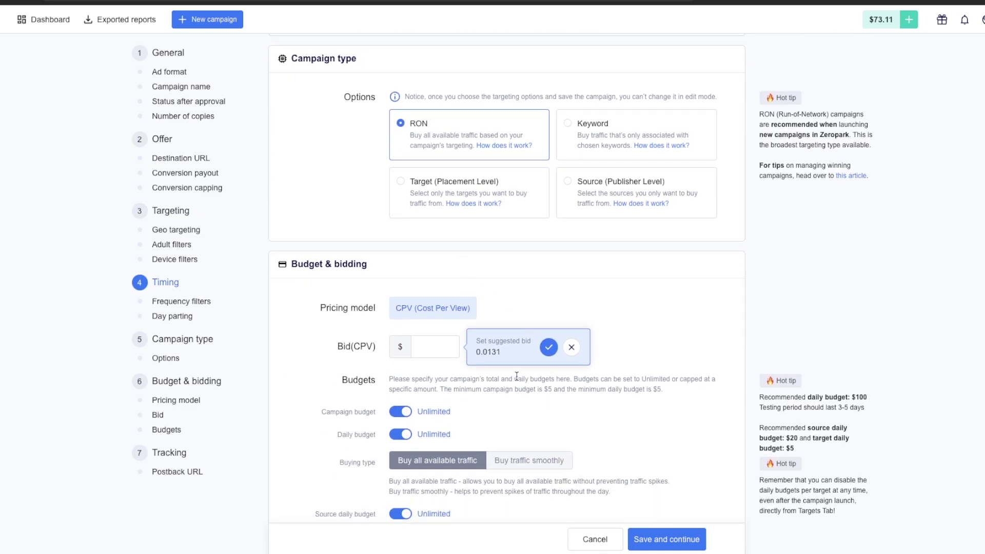
pyautogui.click(549, 347)
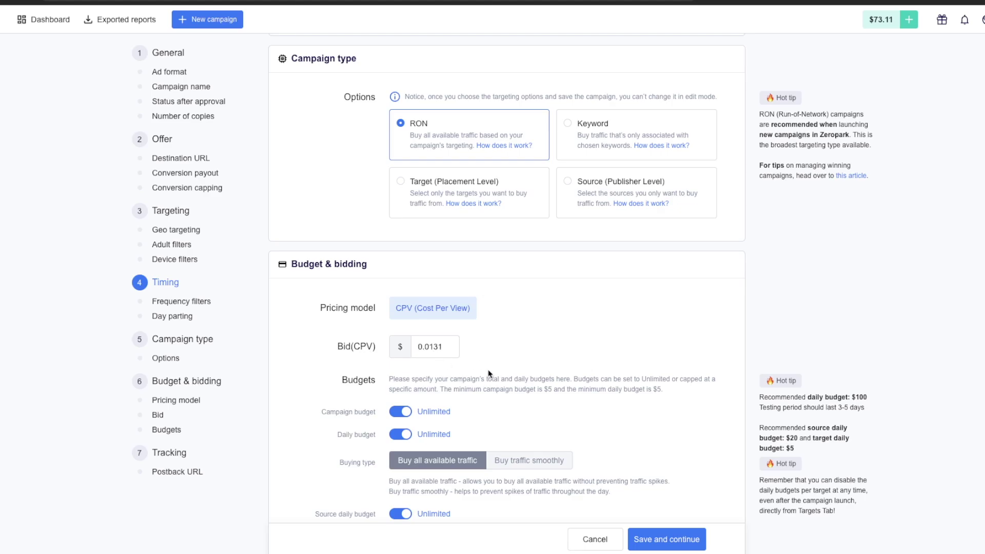
# Replace the unlimited daily budget with a $10 cap and save the campaign
pyautogui.scroll(-1, 513, 377)
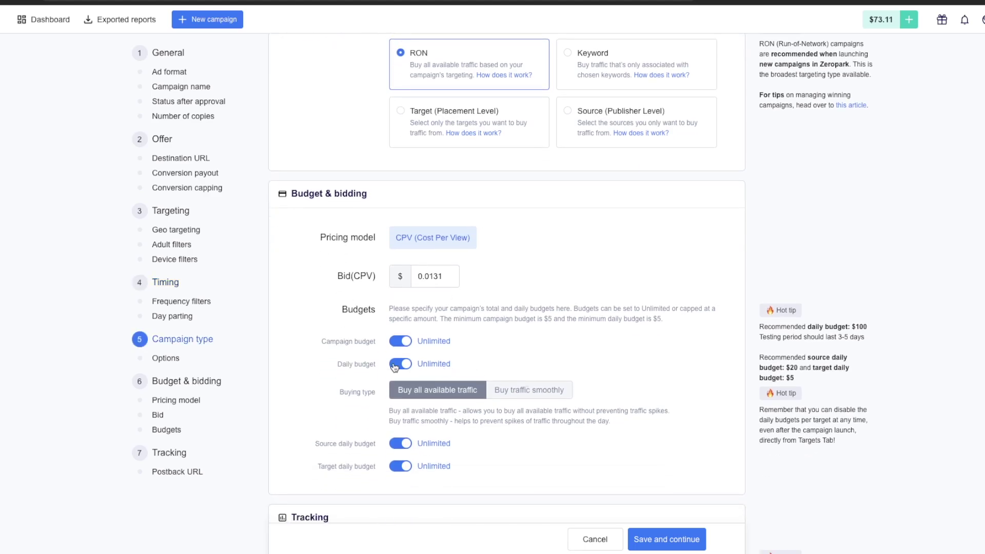
pyautogui.click(395, 365)
pyautogui.write('1')
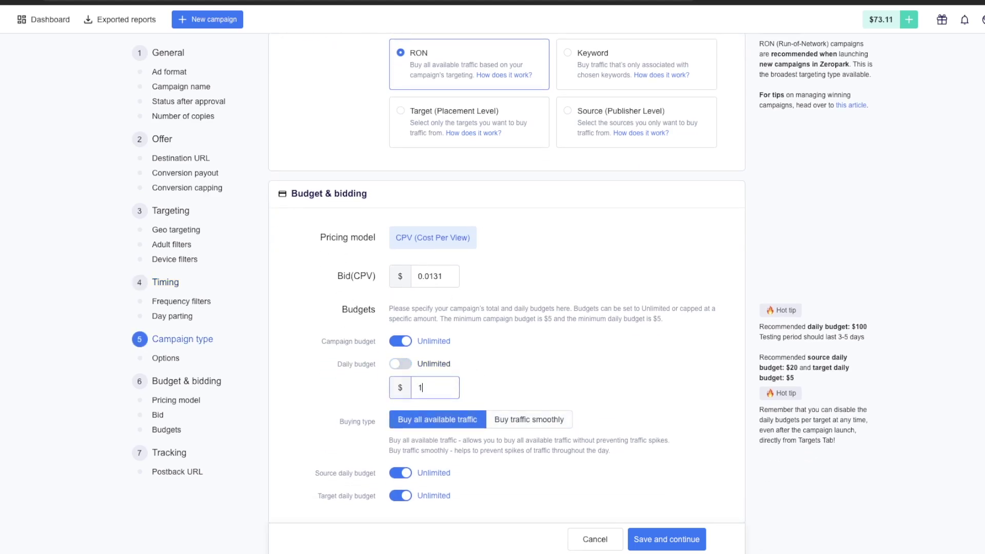
pyautogui.write('0')
pyautogui.moveTo(455, 384); pyautogui.dragTo(393, 391)
pyautogui.write('5')
pyautogui.press('Tab')
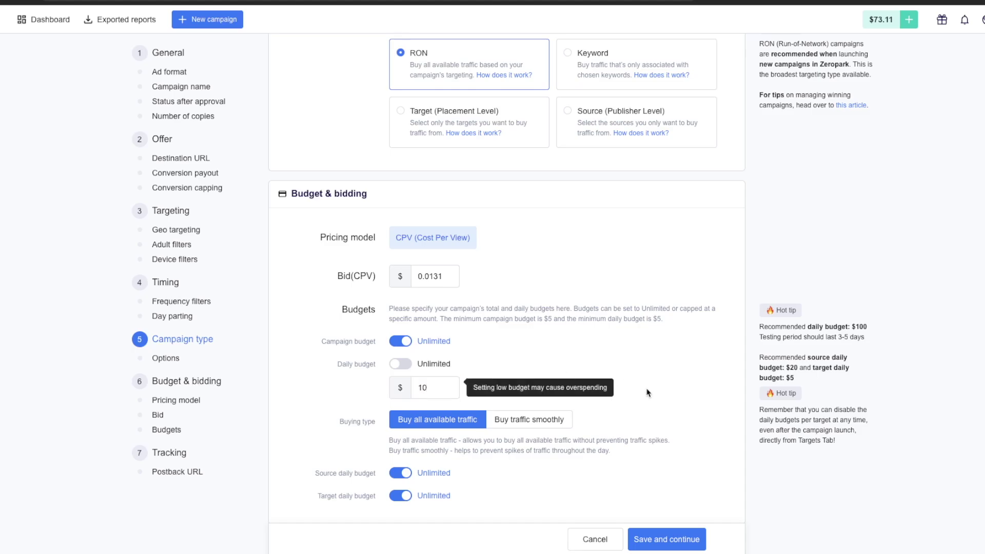
pyautogui.scroll(-5, 647, 395)
pyautogui.click(670, 482)
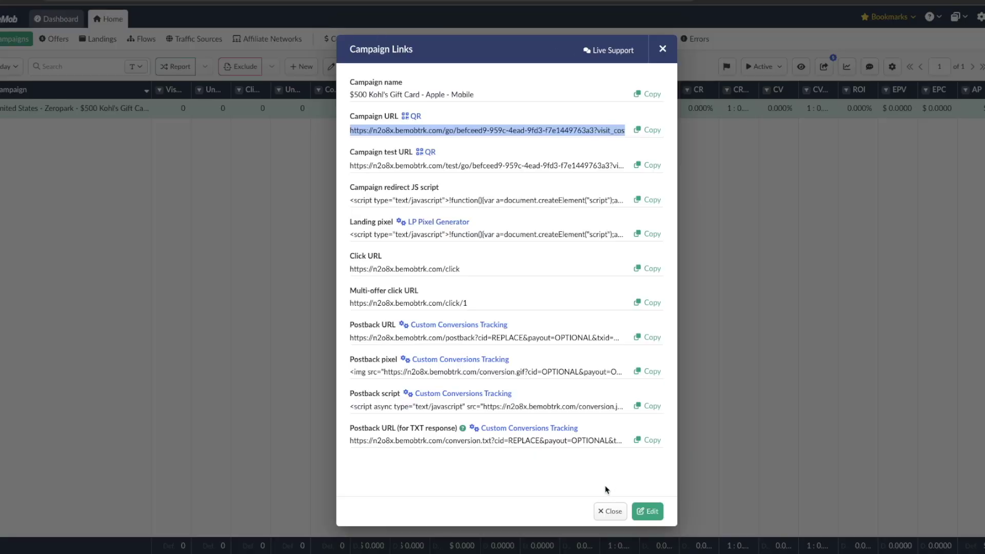
# Open a report for the Zeropark Kohl's campaign with Custom 1 (Target) as the second grouping
pyautogui.click(611, 513)
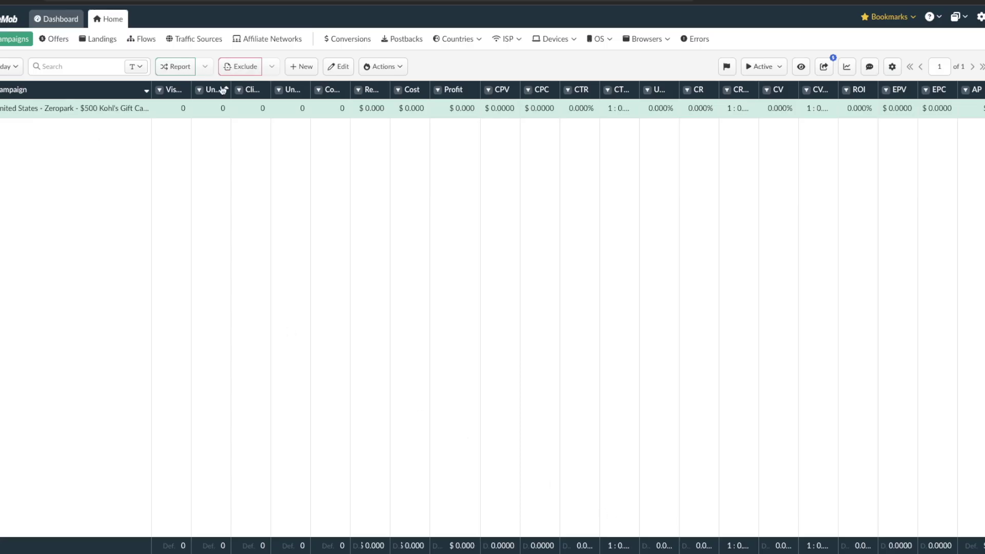
pyautogui.click(179, 72)
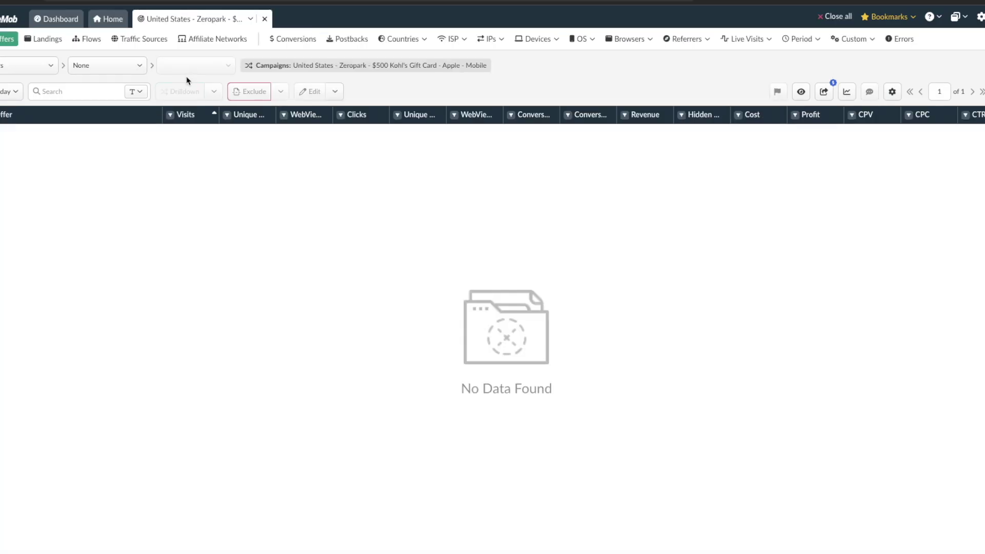
pyautogui.click(72, 65)
pyautogui.scroll(-3, 121, 161)
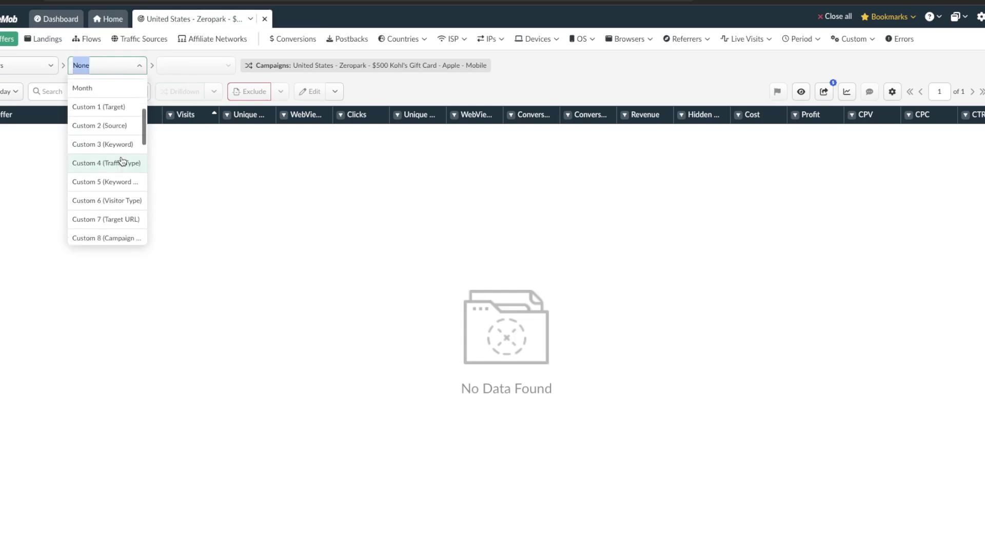
pyautogui.click(112, 109)
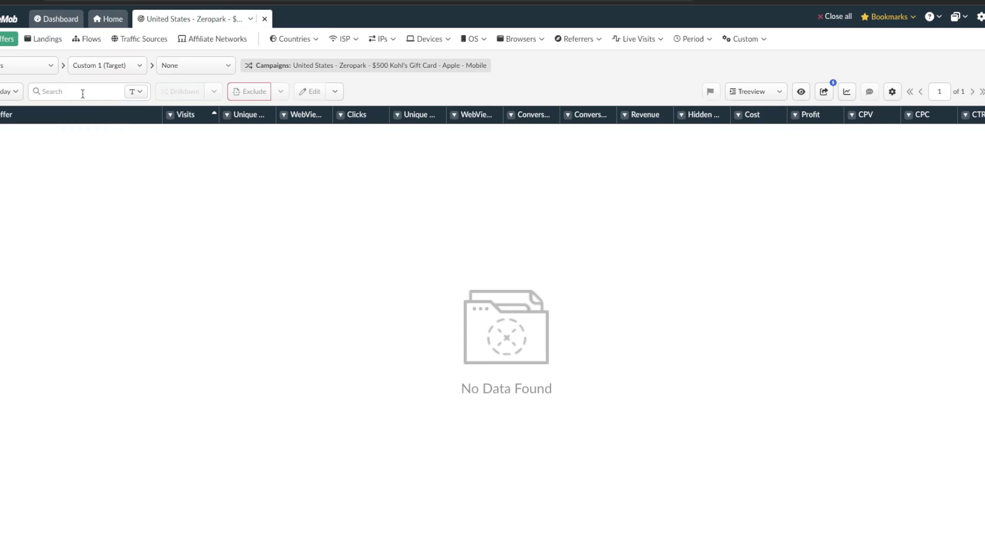
# Add Browsers as the report's third grouping level
pyautogui.click(187, 67)
pyautogui.scroll(-3, 189, 194)
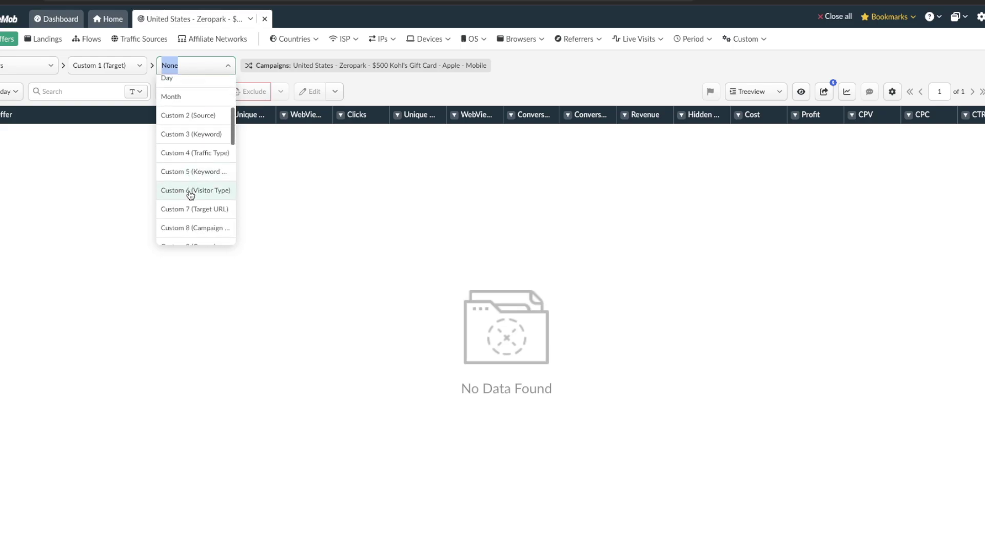
pyautogui.scroll(-2, 198, 195)
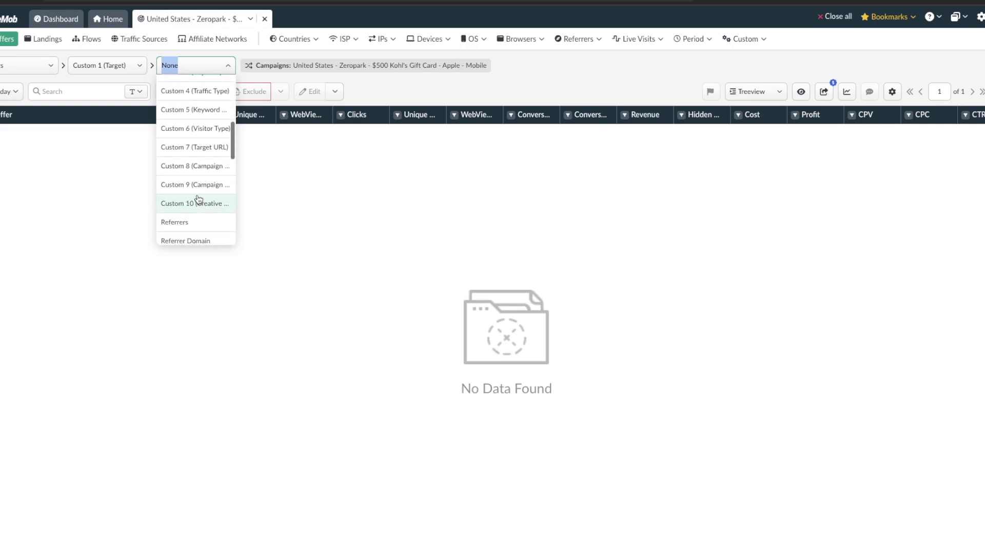
pyautogui.scroll(-2, 198, 199)
pyautogui.scroll(5, 198, 199)
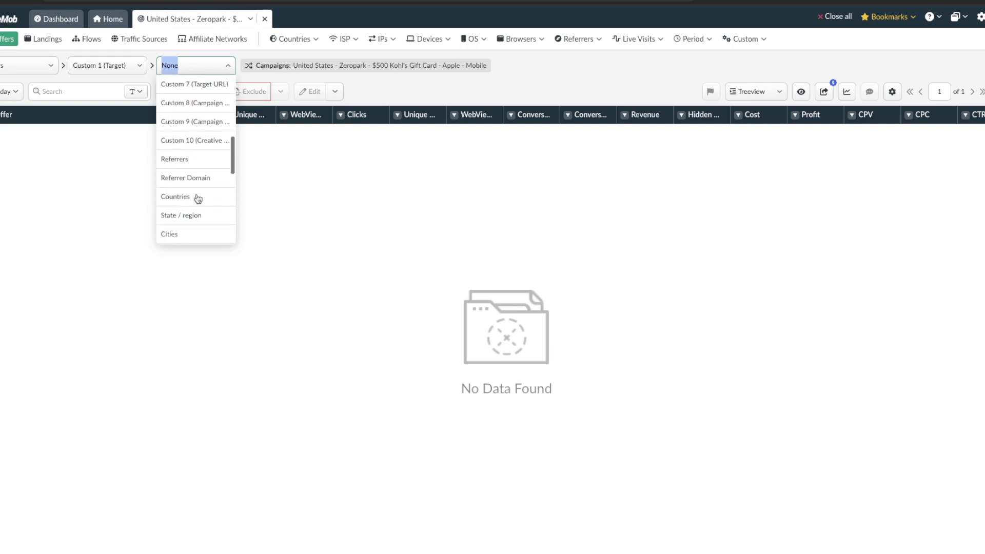
pyautogui.scroll(2, 198, 198)
pyautogui.scroll(-4, 197, 199)
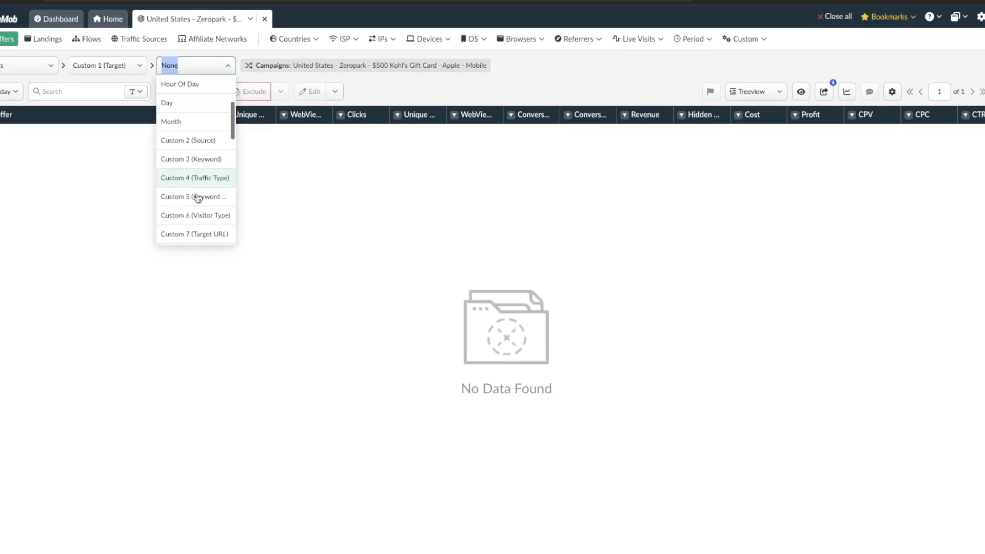
pyautogui.scroll(-4, 198, 197)
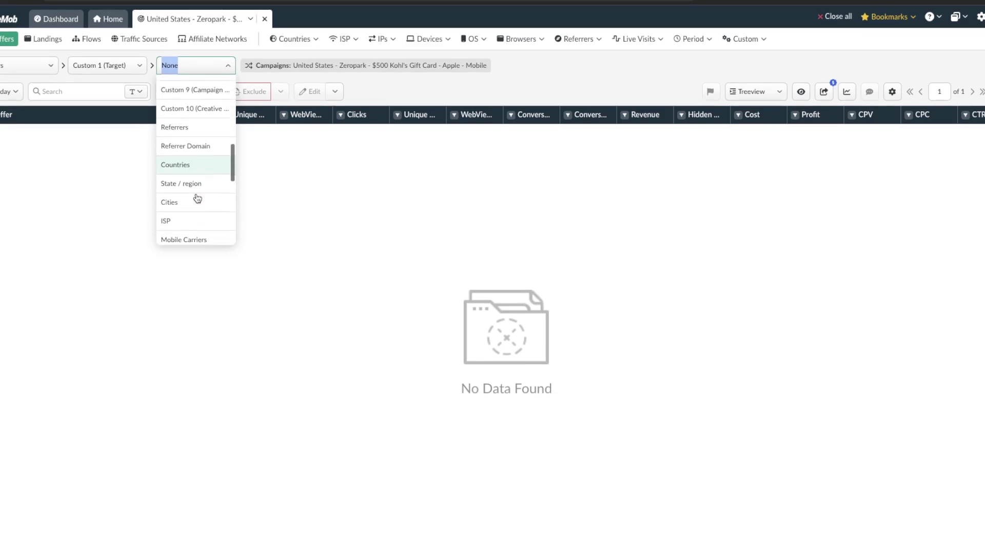
pyautogui.scroll(-2, 198, 198)
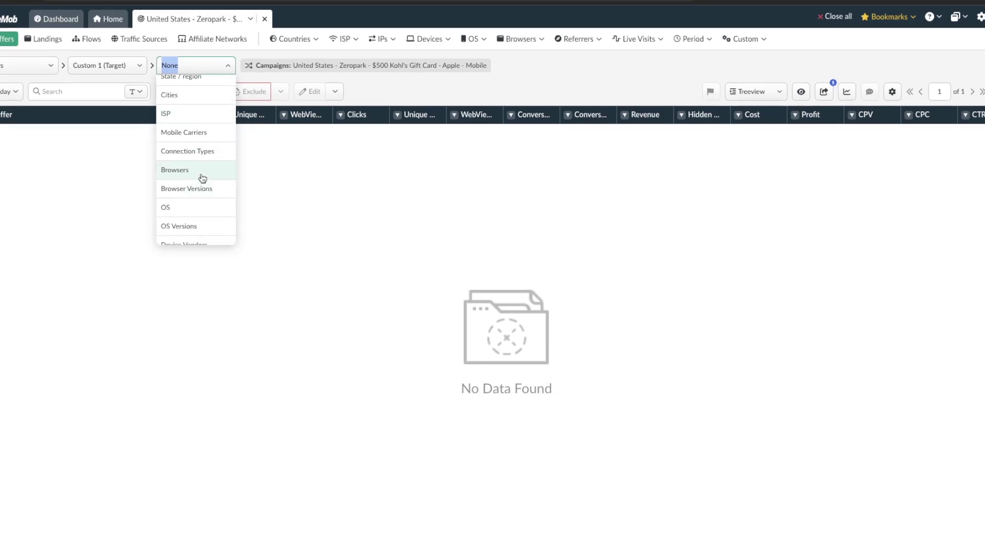
pyautogui.click(203, 178)
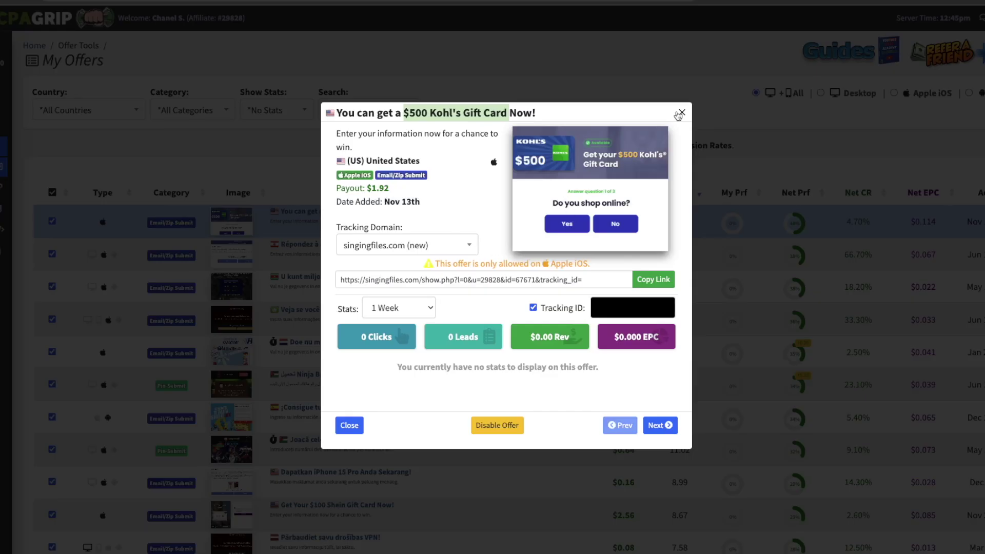
# Close the Kohl's gift card offer details in CPAGrip
pyautogui.click(678, 112)
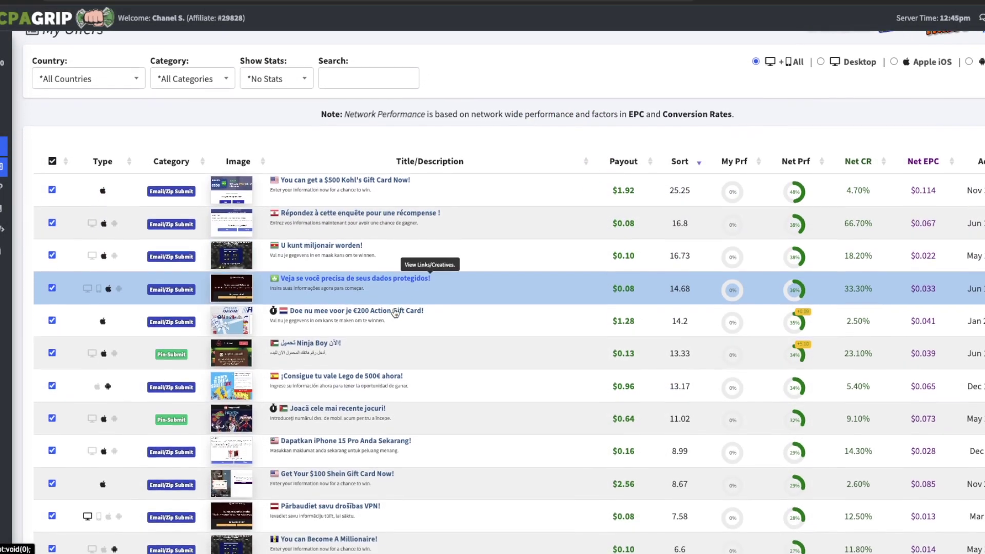
# Scroll through the My Offers table and back up to the $500 Kohl's Gift Card offer
pyautogui.scroll(-1, 395, 313)
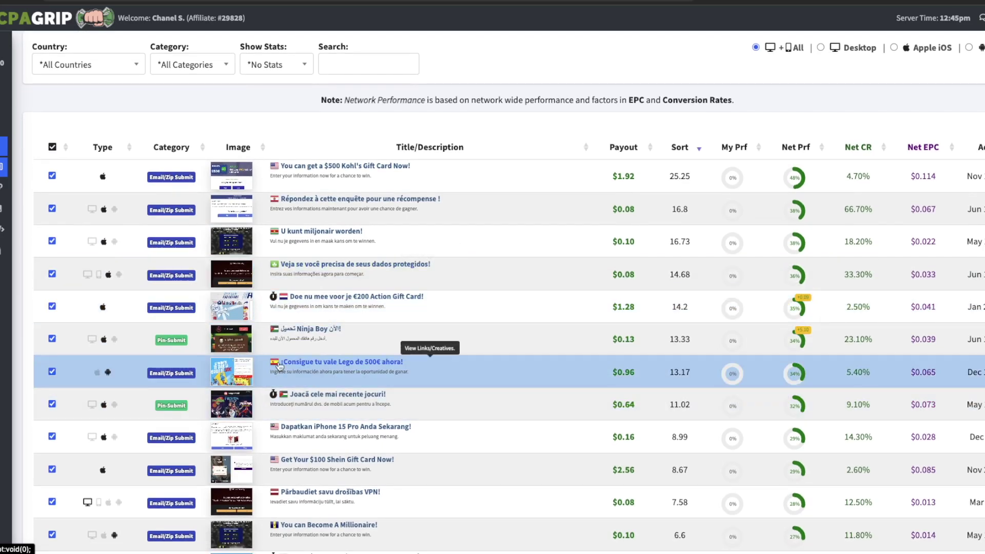
pyautogui.scroll(-2, 441, 397)
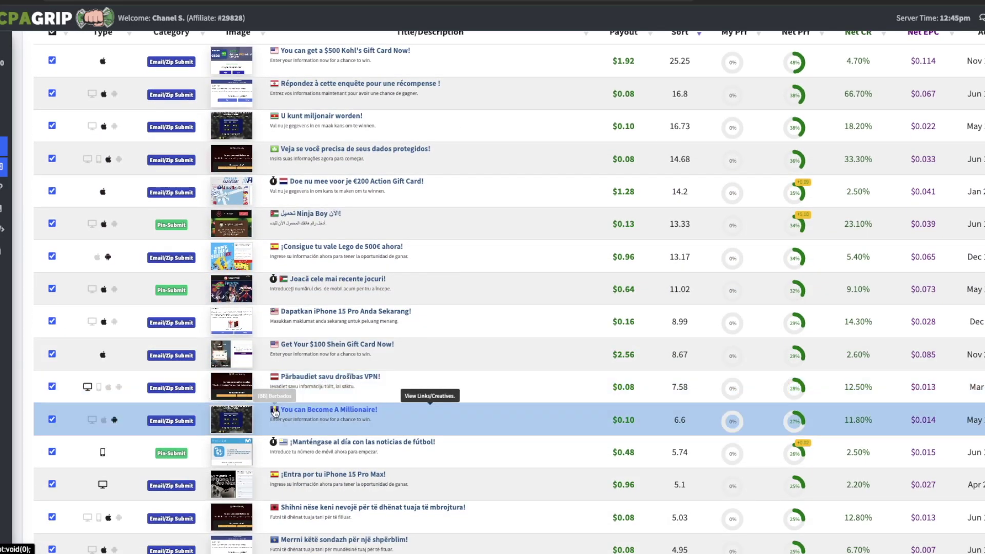
pyautogui.scroll(-5, 354, 420)
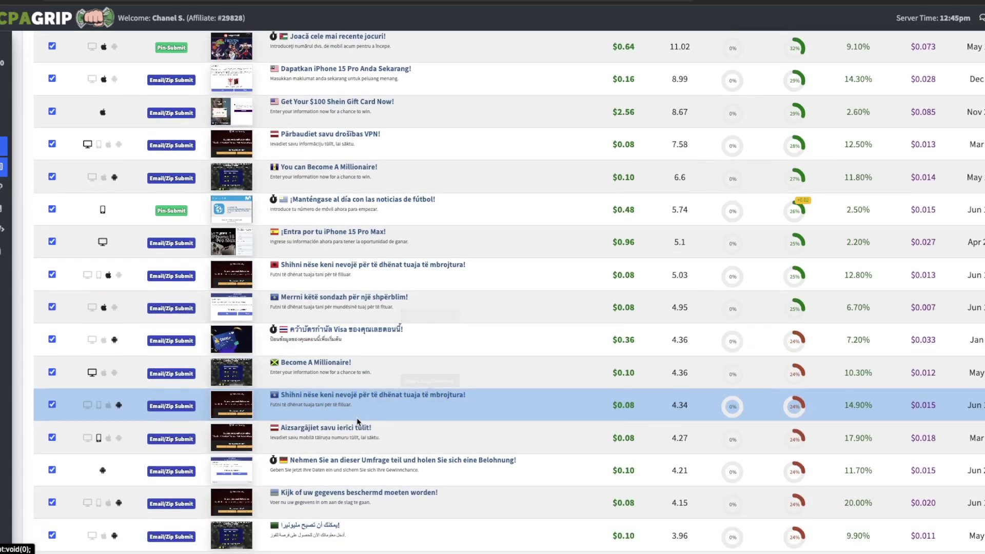
pyautogui.scroll(1, 357, 422)
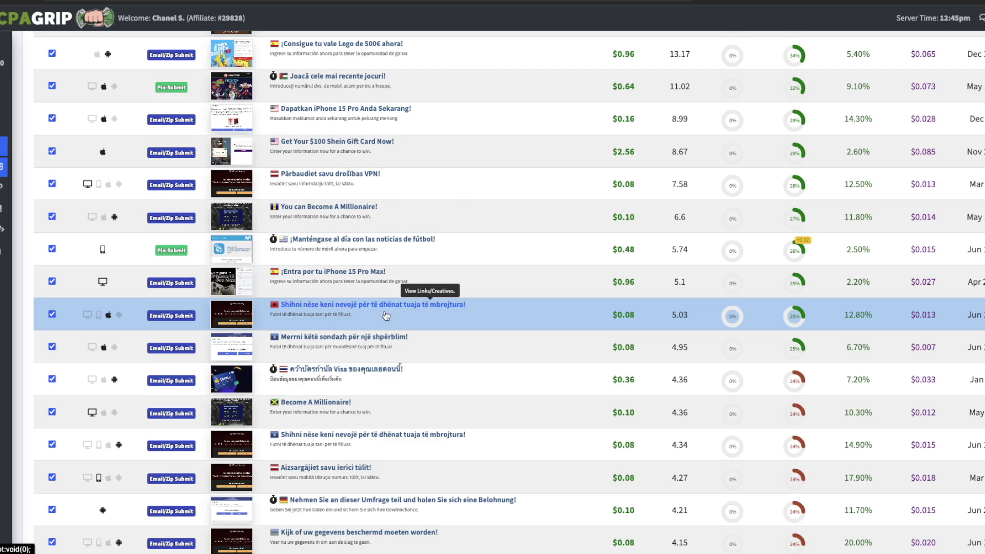
pyautogui.scroll(3, 385, 313)
pyautogui.scroll(6, 386, 315)
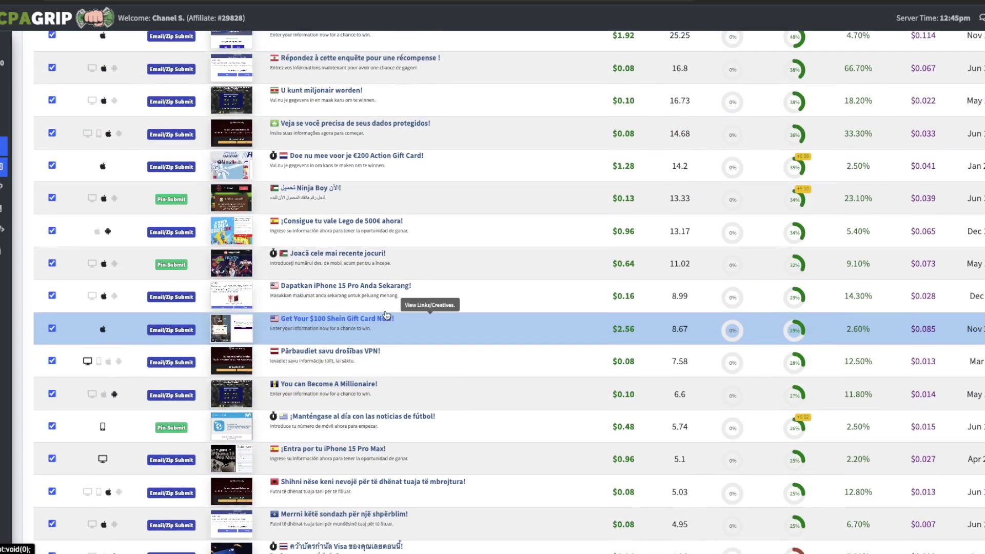
pyautogui.scroll(-2, 386, 313)
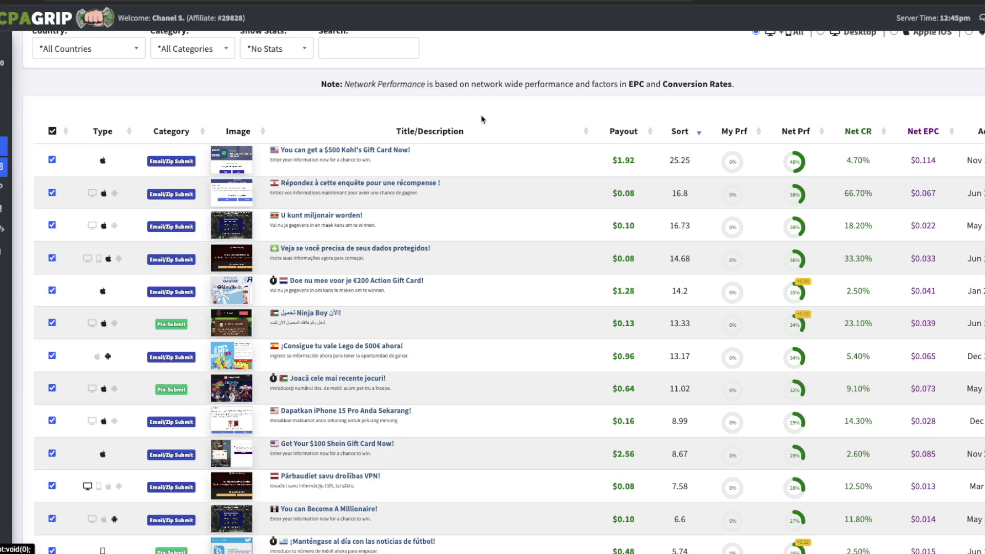
pyautogui.scroll(1, 481, 119)
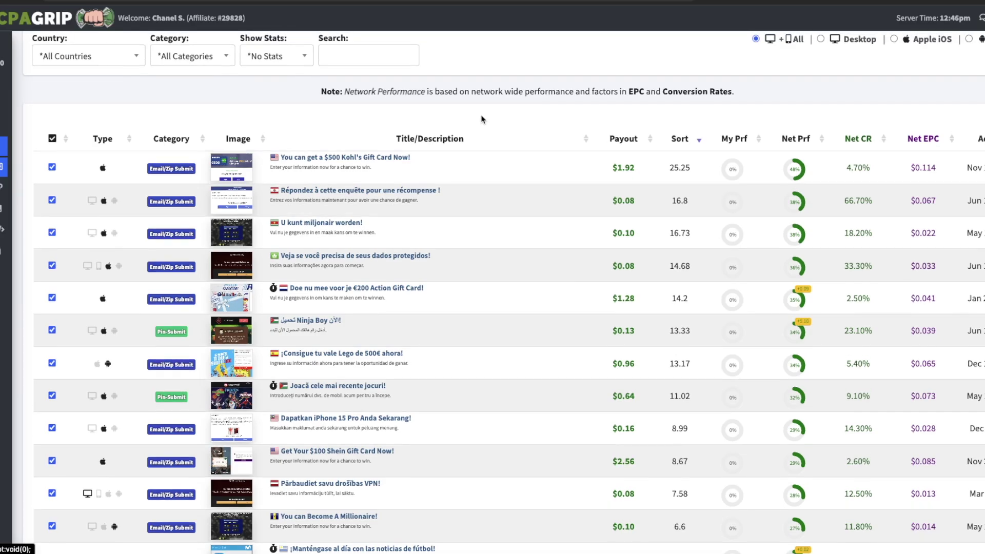